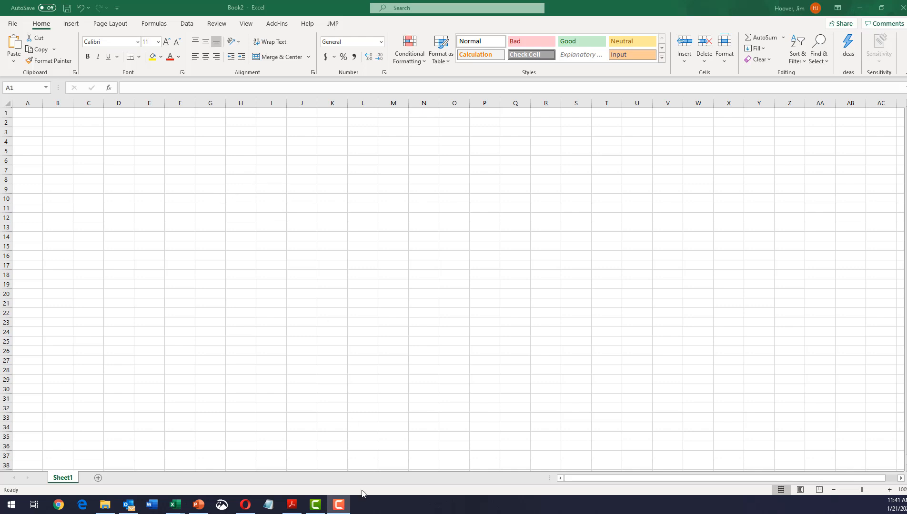
Switch to the Opera browser and download GainesvillePUMS.csv from the course's file list
mouse_move(341, 512)
click(245, 505)
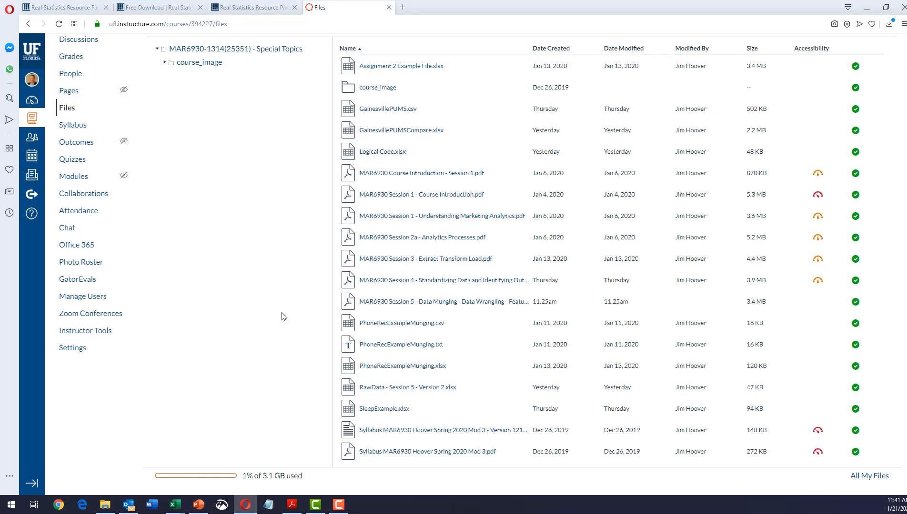
click(369, 111)
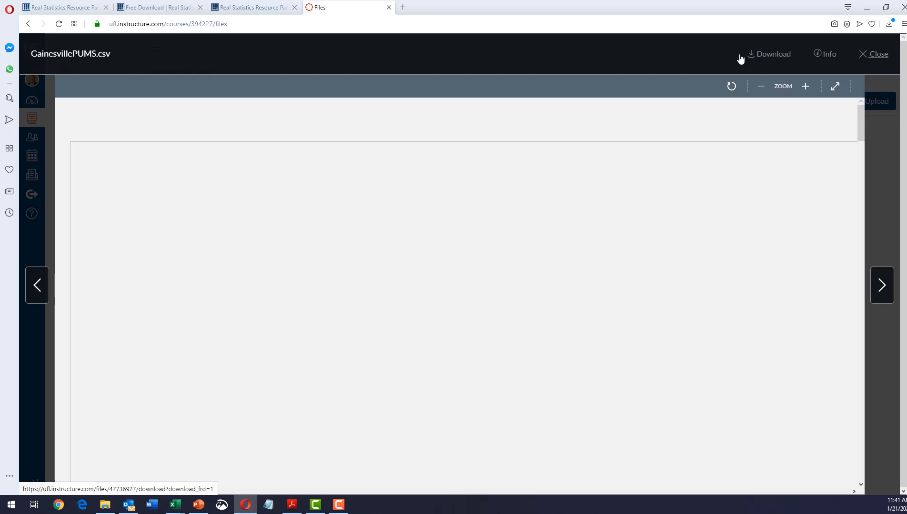
click(773, 55)
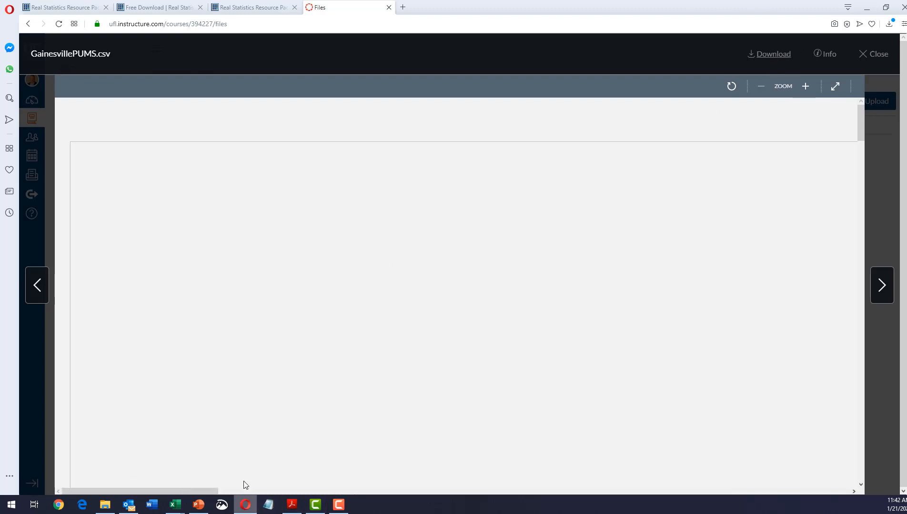
Switch to File Explorer and open the GainesvillePUMS comma separated values file from the Downloads folder in Excel
click(104, 508)
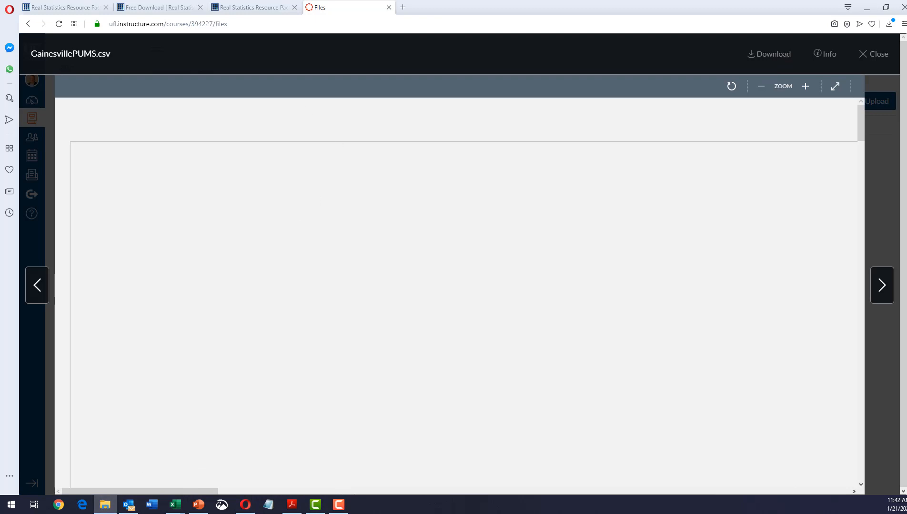
drag(0, 55, 281, 128)
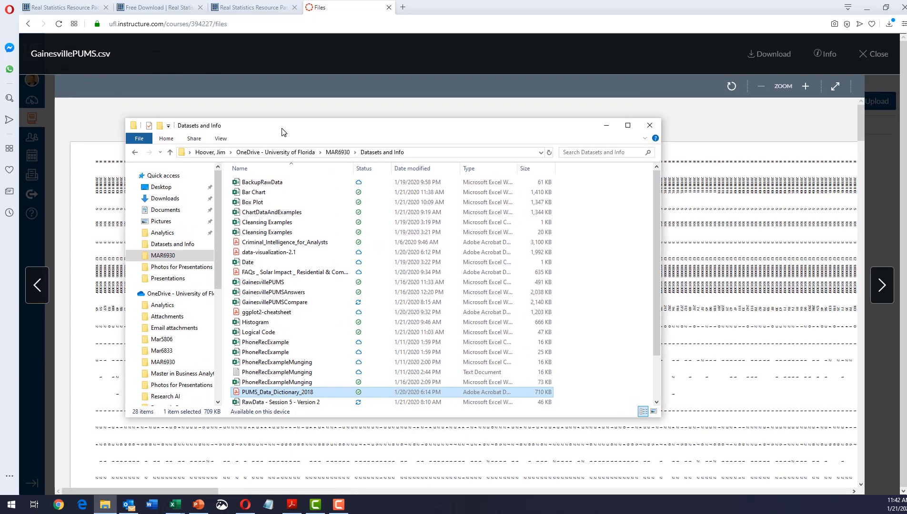
click(166, 199)
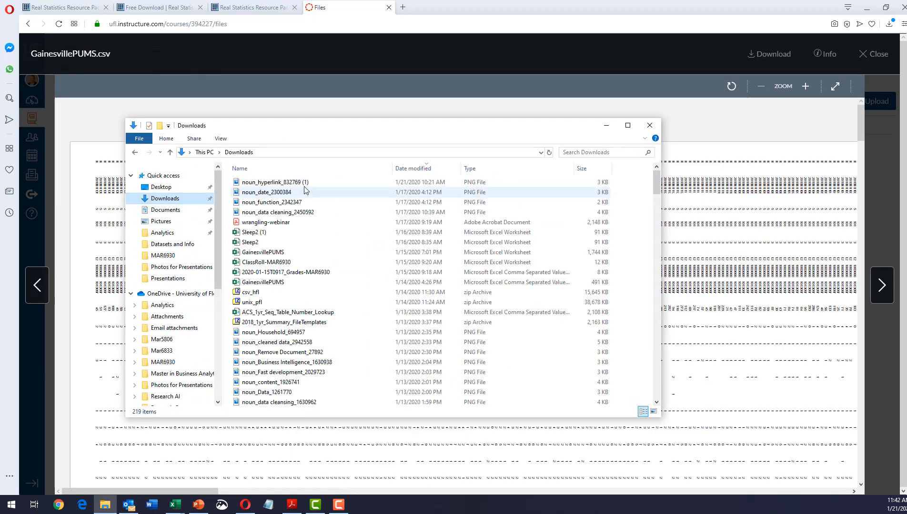
click(273, 285)
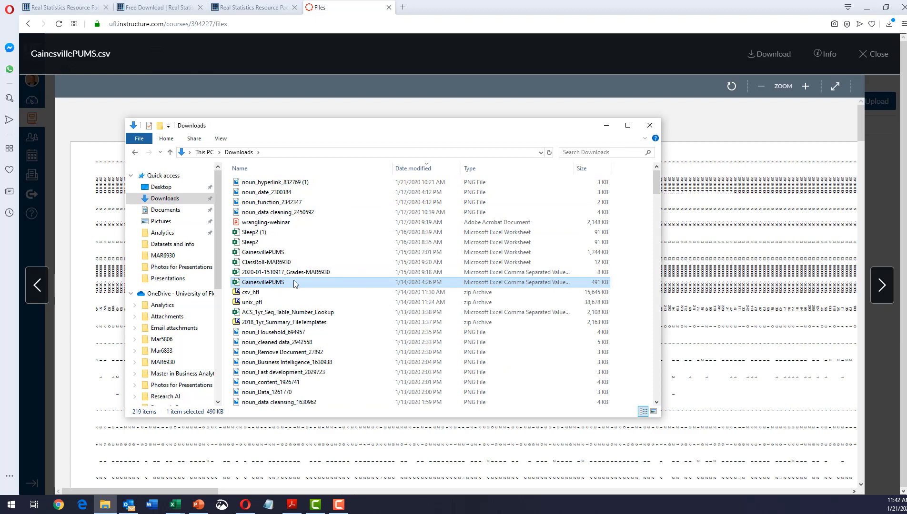
double_click(330, 283)
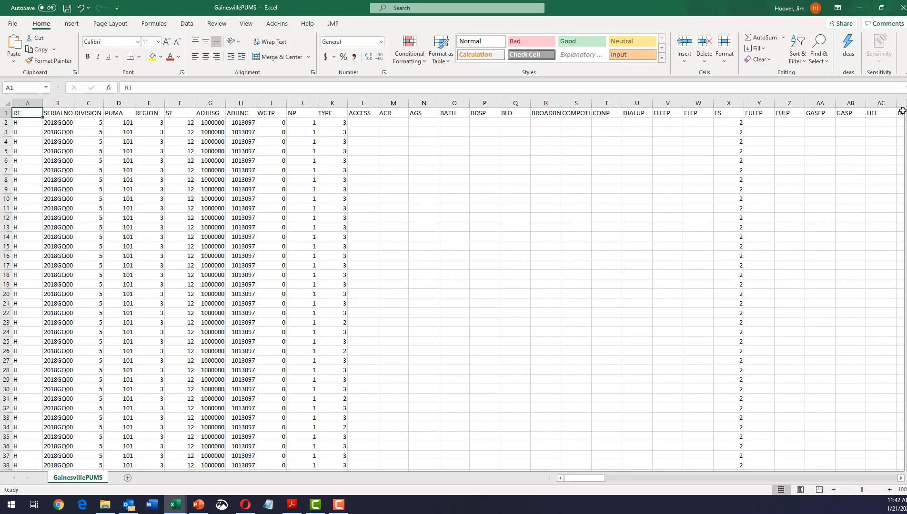
Select the entire GainesvillePUMS data range from A1 to HZ966 and create a PivotTable from it on a new worksheet
key(ctrl+shift+Down)
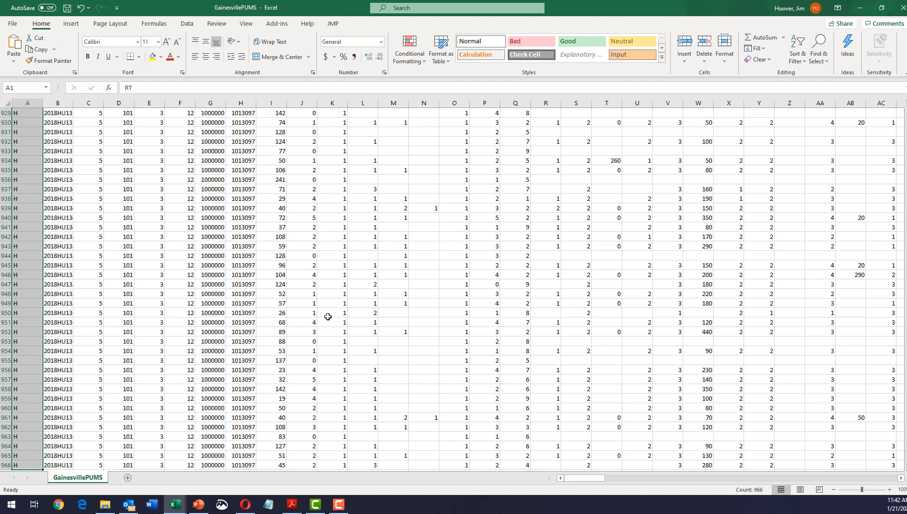
key(ctrl+shift+Right)
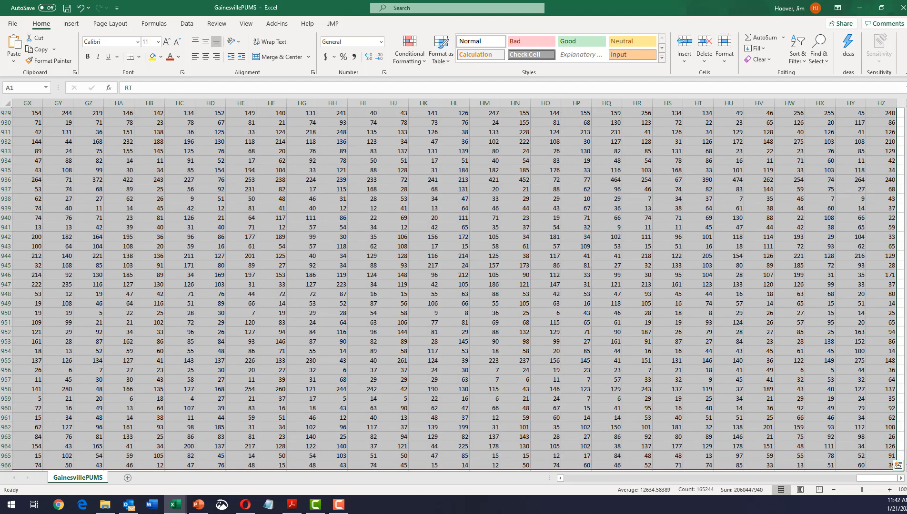
drag(906, 447, 906, 110)
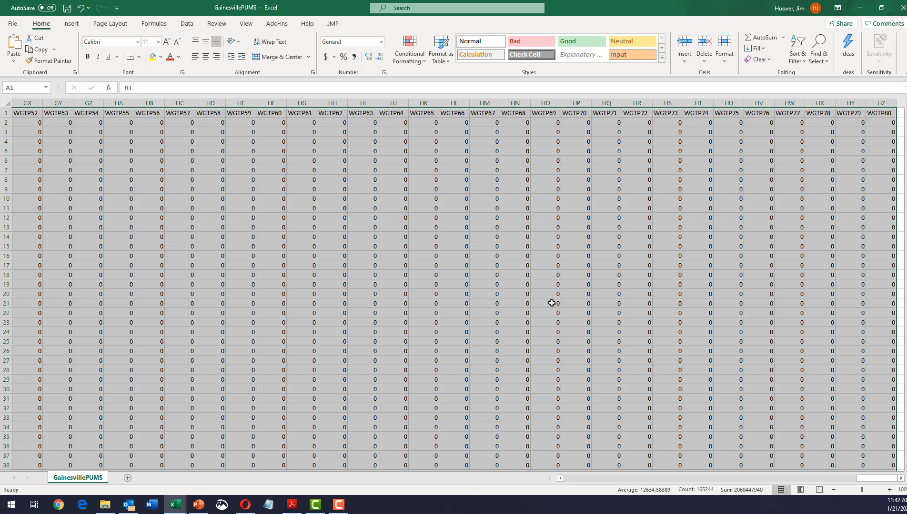
click(72, 24)
click(18, 45)
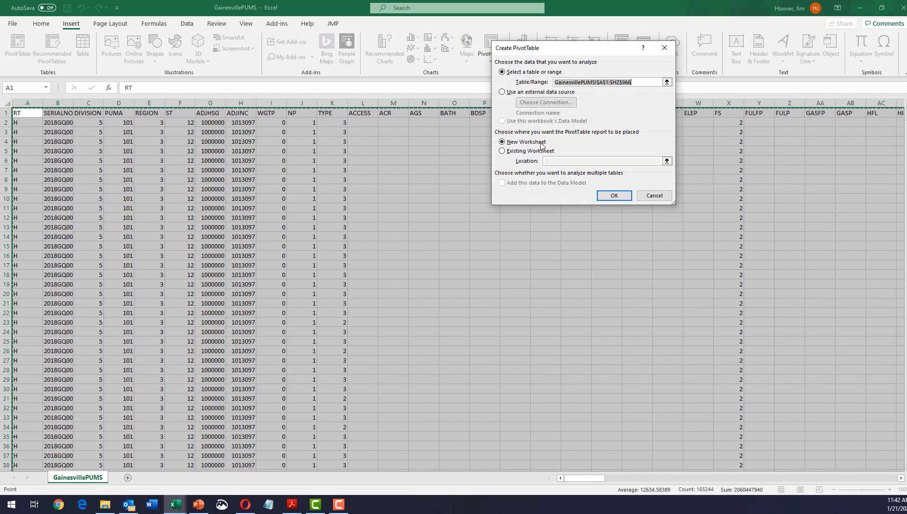
click(613, 197)
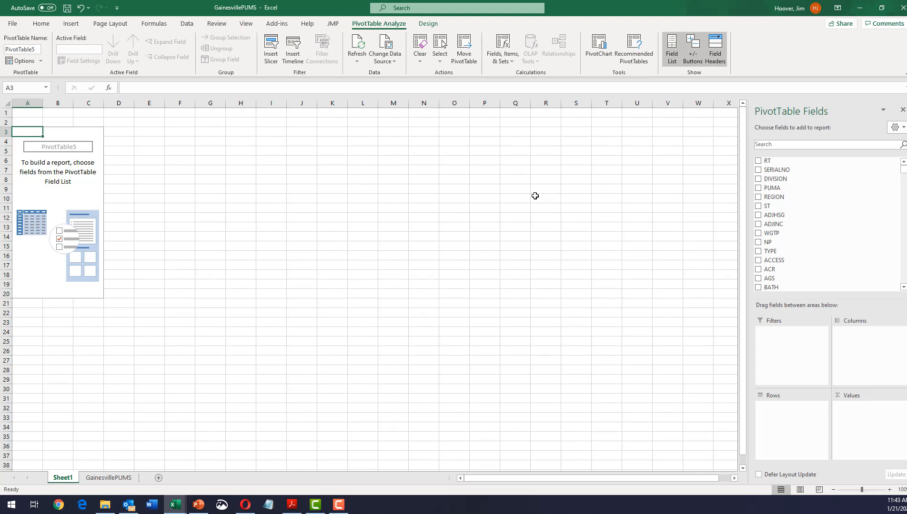
Switch to the PUMS_Data_Dictionary_2018 PDF in Acrobat Reader and look up the HINCP variable's definition
click(291, 505)
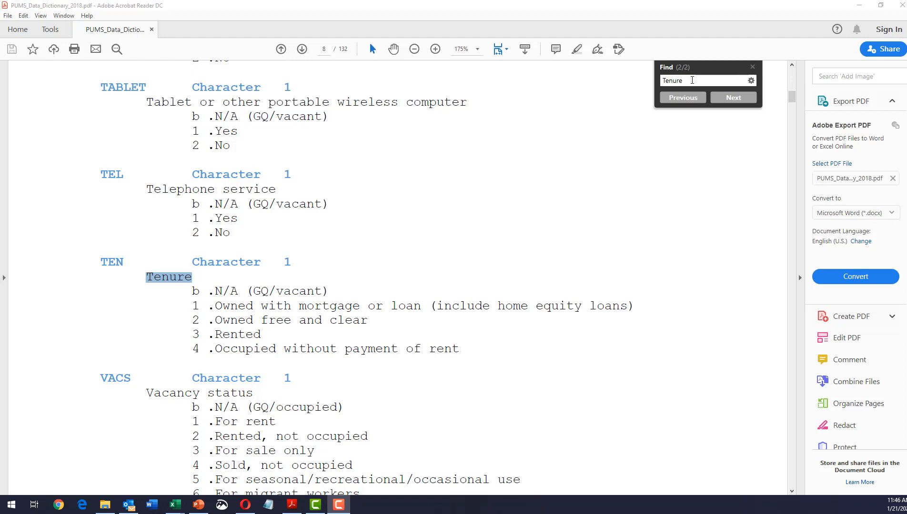
click(692, 79)
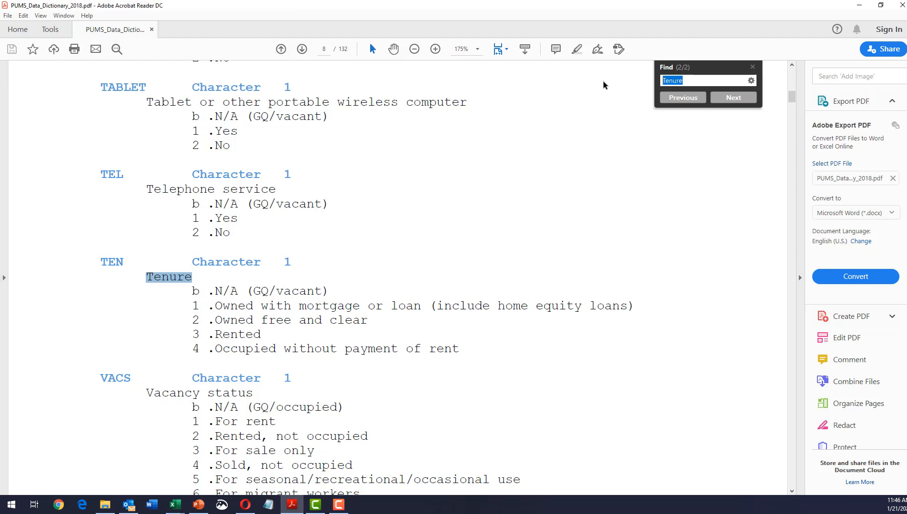
text(HINCP)
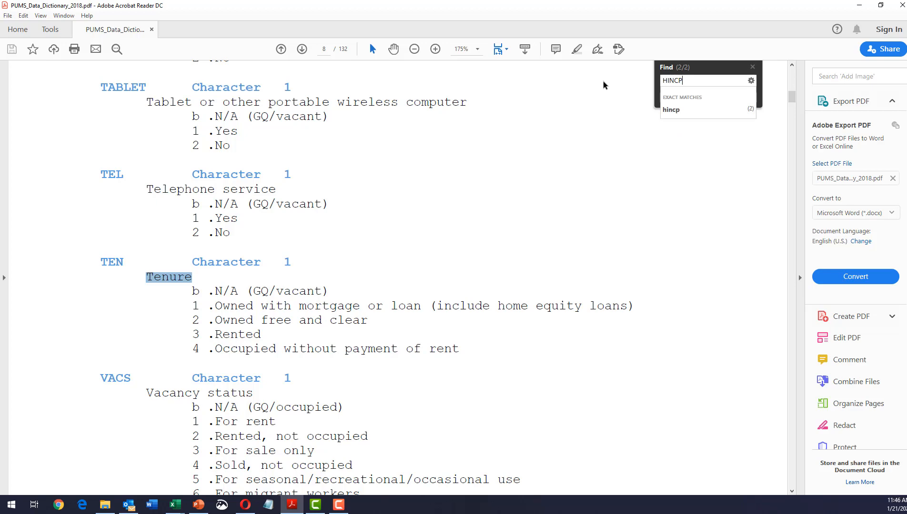
key(Return)
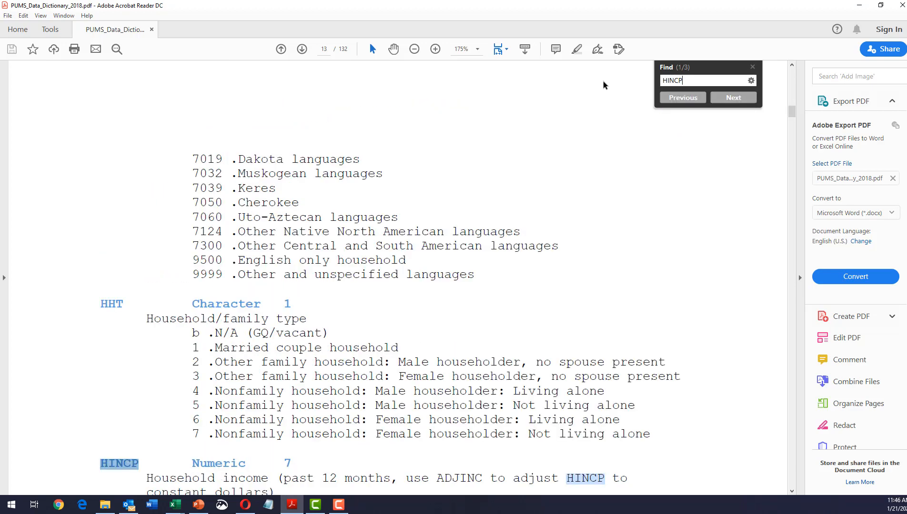
scroll(219, 200, down, 5)
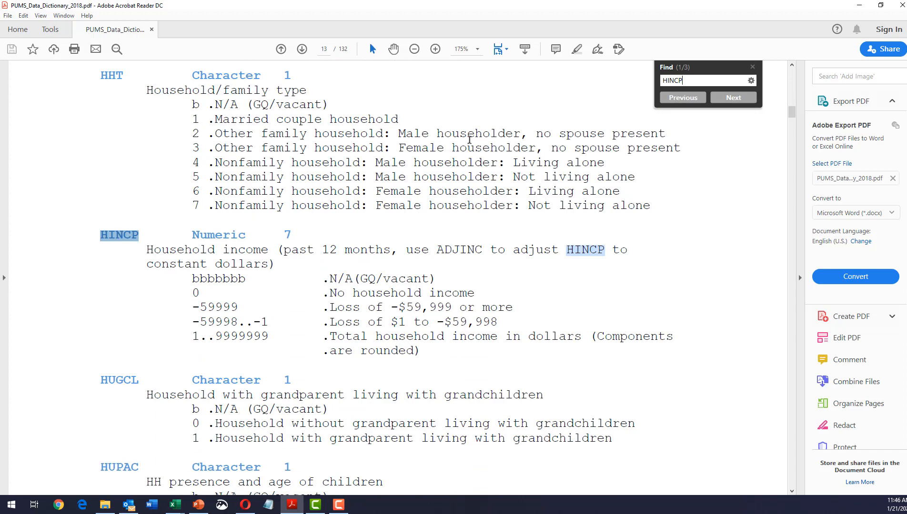
Search the data dictionary for TENURE and go to the match under the TEN variable
drag(686, 81, 635, 79)
text(TEN)
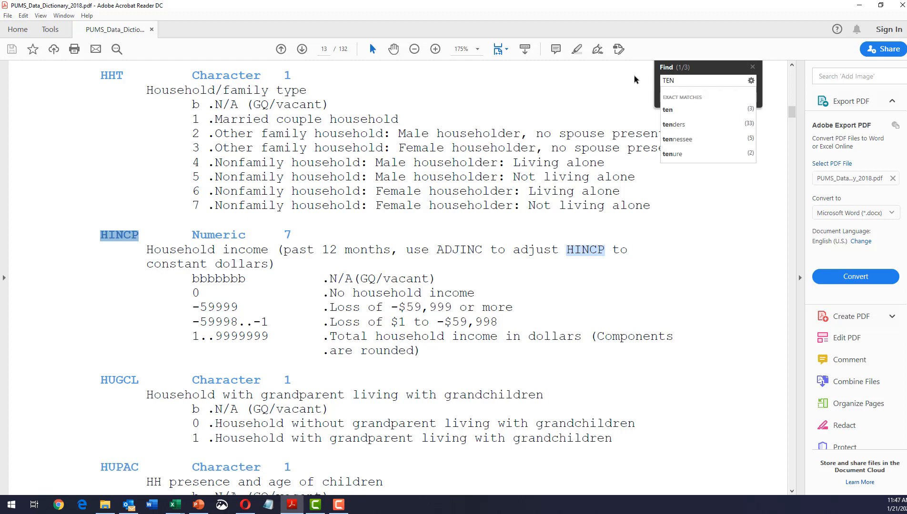
text(URE)
key(Return)
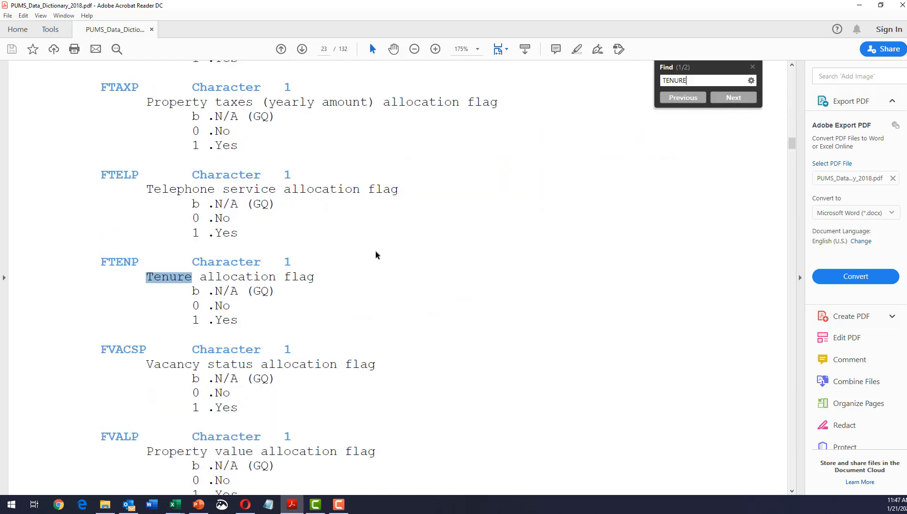
click(746, 102)
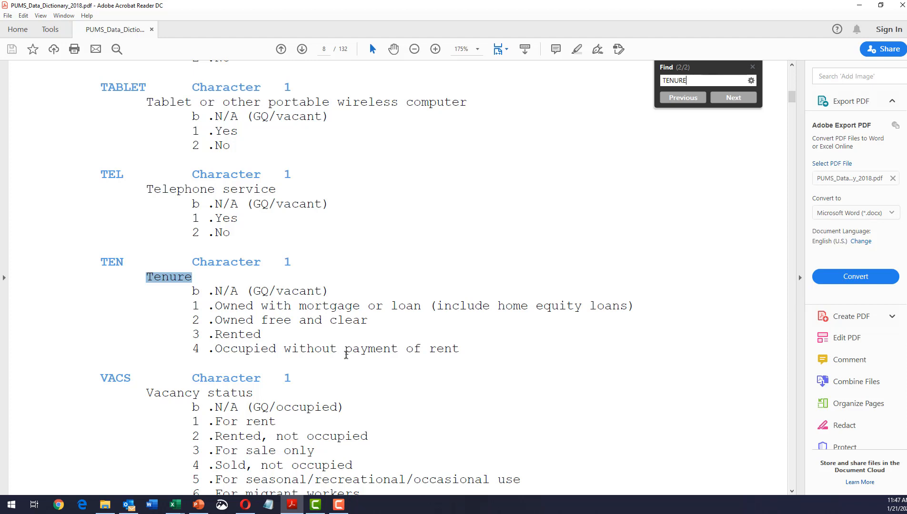
Switch back to the PivotTable in Excel and add the HINCP field to both its Filters and Values areas
click(173, 509)
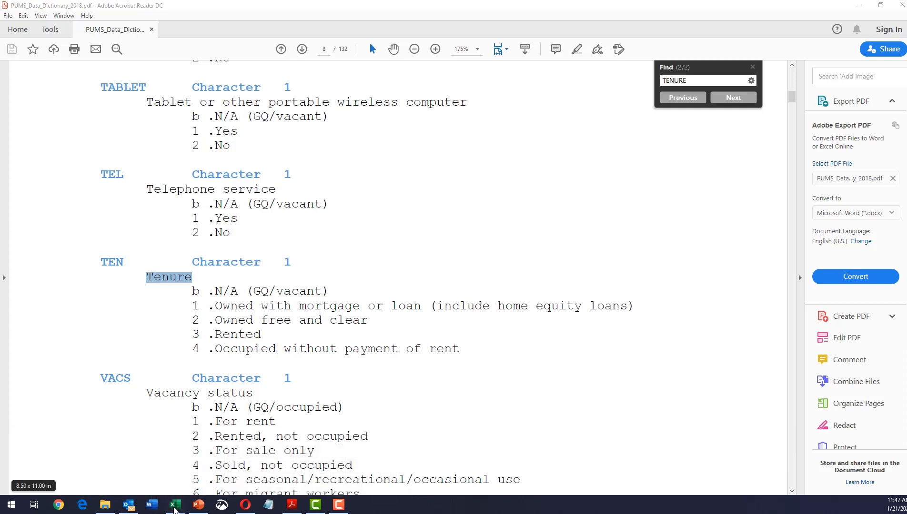
click(325, 464)
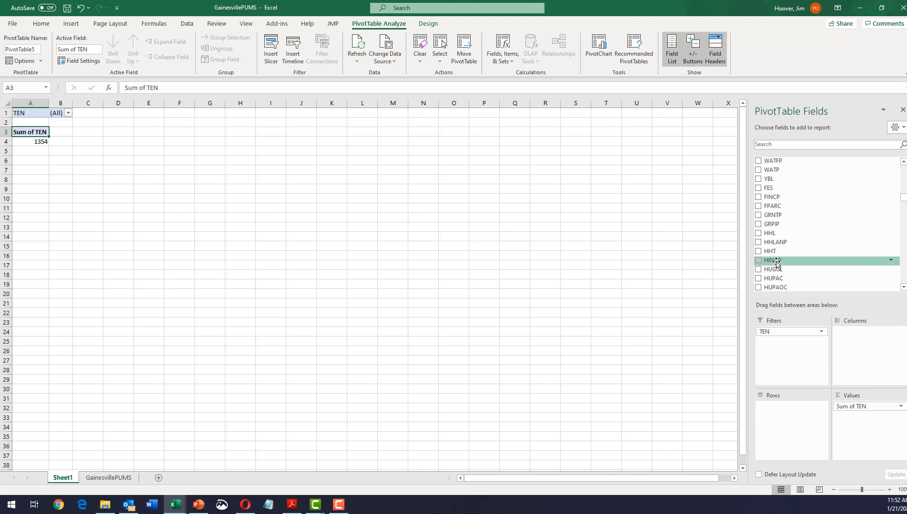
drag(776, 262, 791, 342)
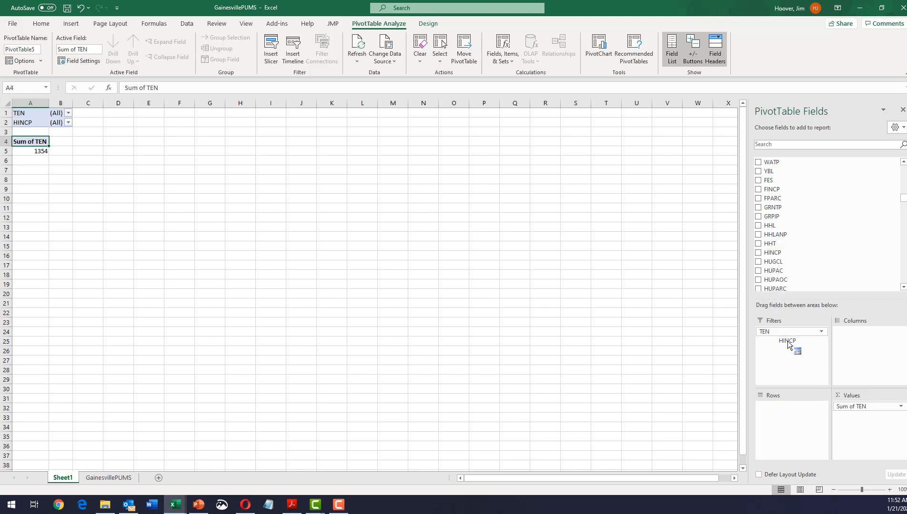
drag(796, 253, 874, 422)
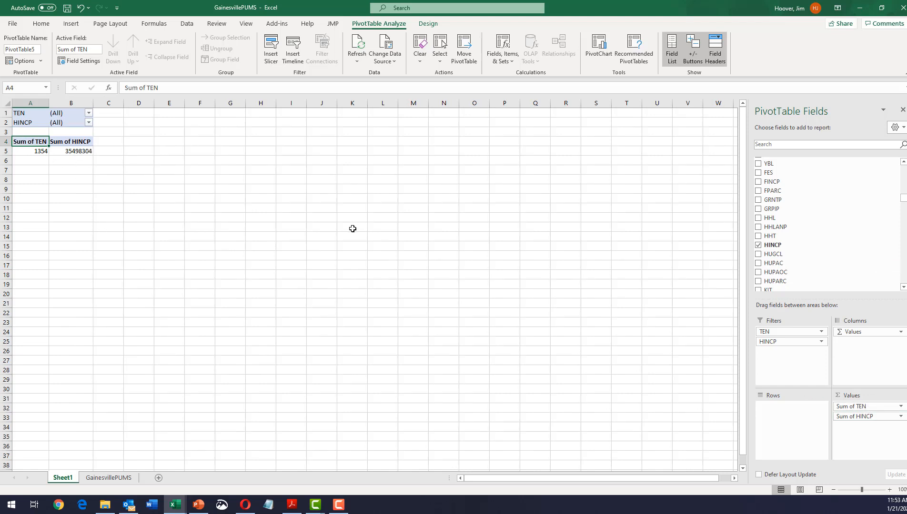
Change the HINCP value field to be summarized by Count
click(900, 416)
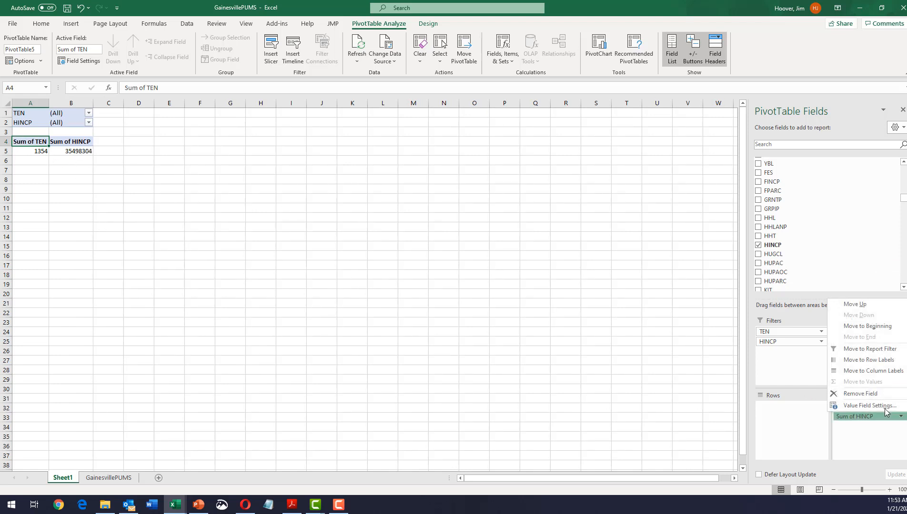
click(884, 409)
click(522, 139)
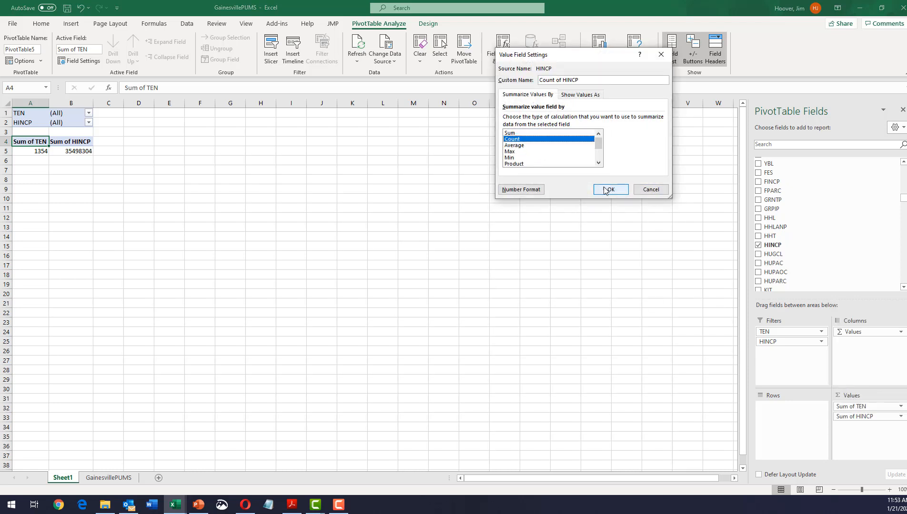
click(618, 188)
Change the TEN value field to be summarized by Count
click(900, 406)
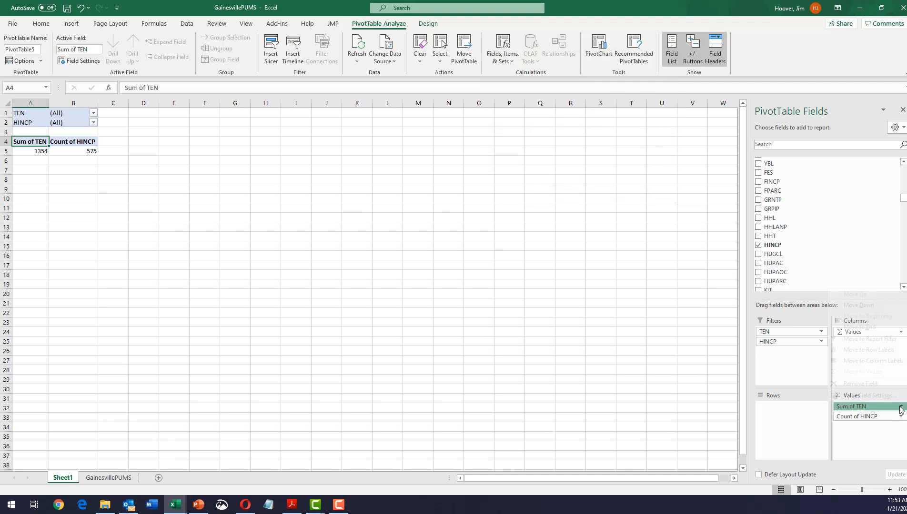
click(863, 396)
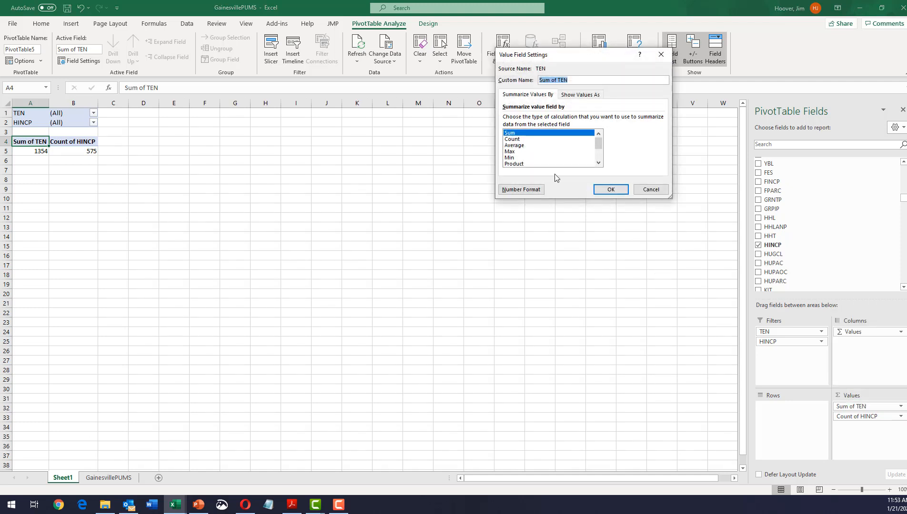
click(521, 139)
click(610, 189)
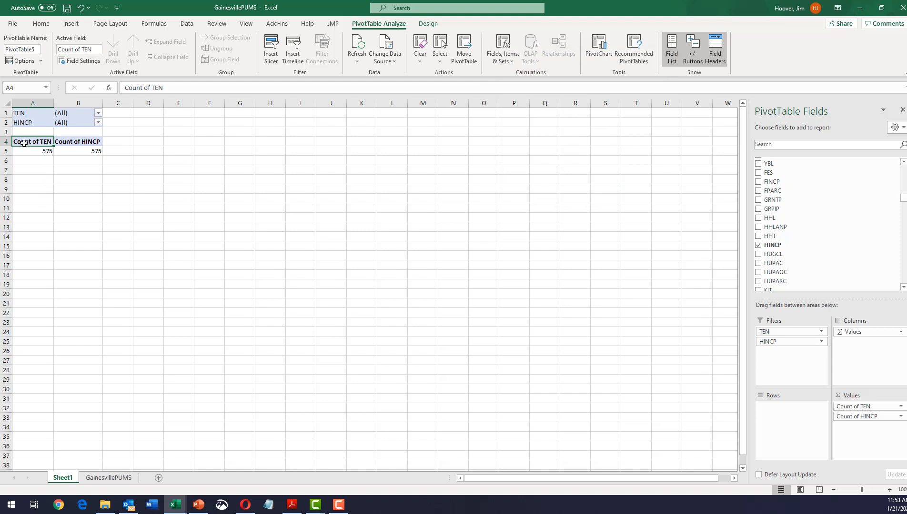
Filter the PivotTable's TEN report filter to exclude the (blank) item, allowing multiple selected items
click(99, 114)
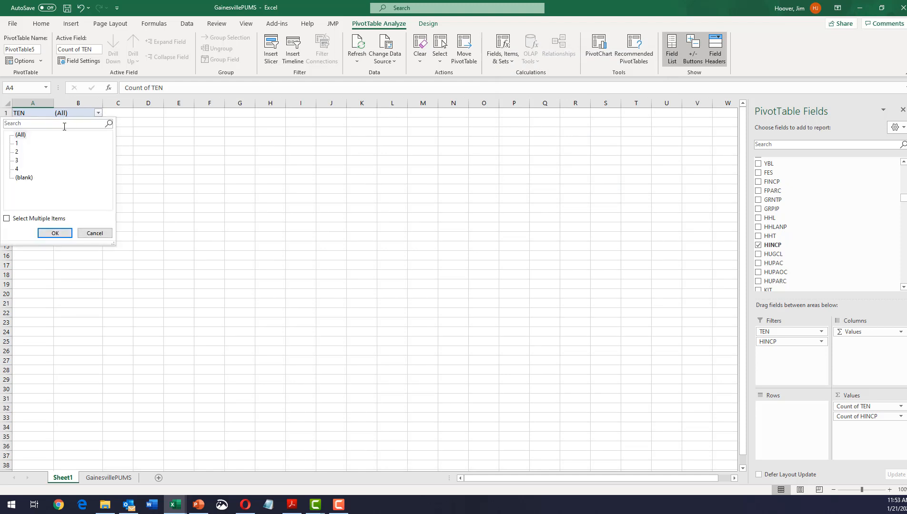
click(7, 219)
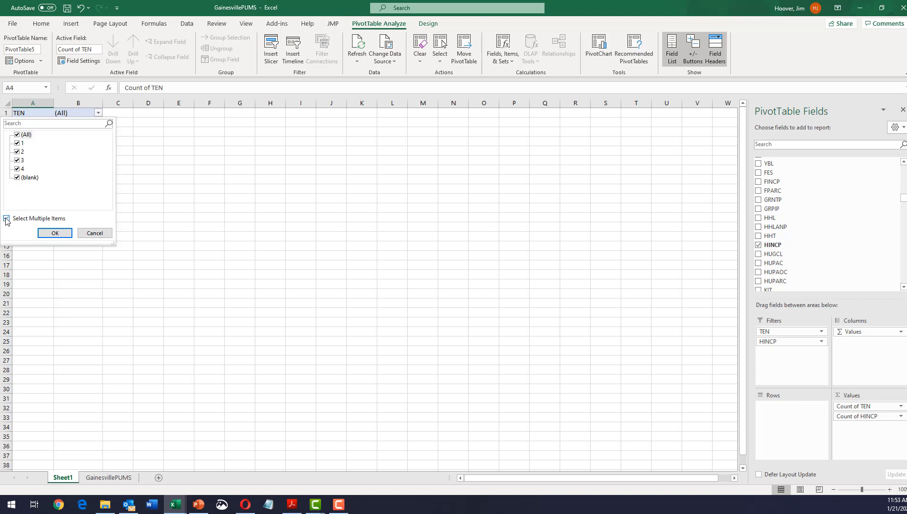
click(18, 178)
click(54, 233)
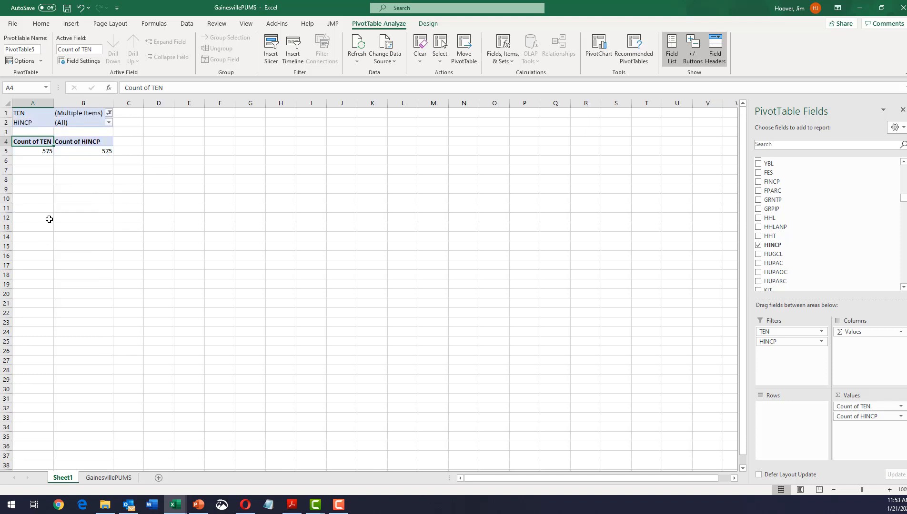
Filter the HINCP report filter to exclude the (blank) item, allowing multiple selected items
click(109, 123)
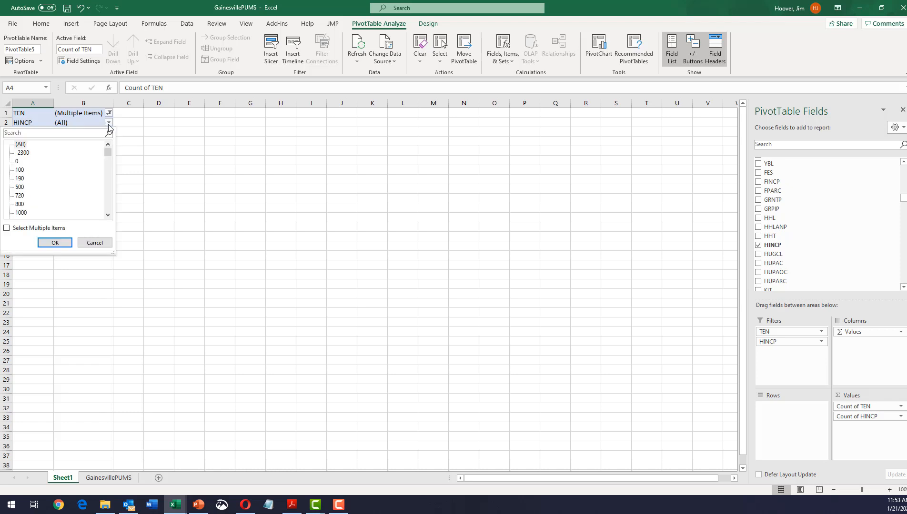
click(7, 228)
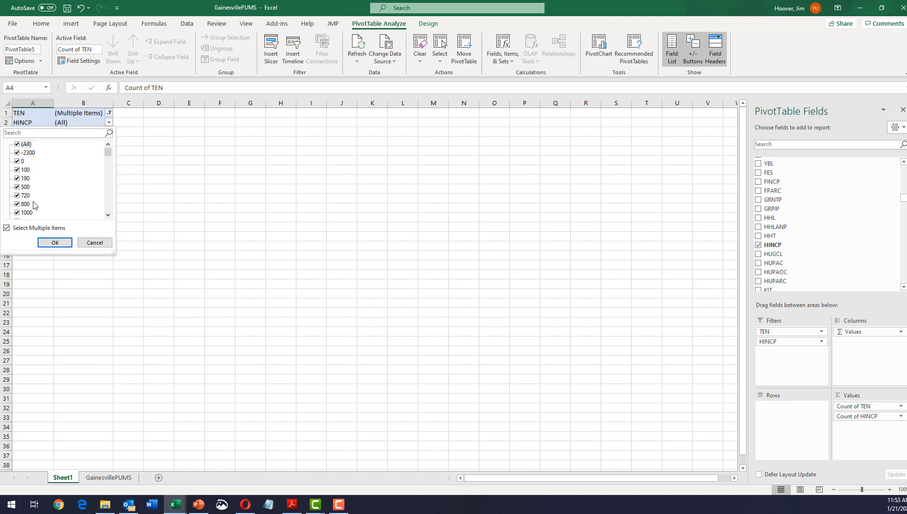
drag(108, 152, 113, 223)
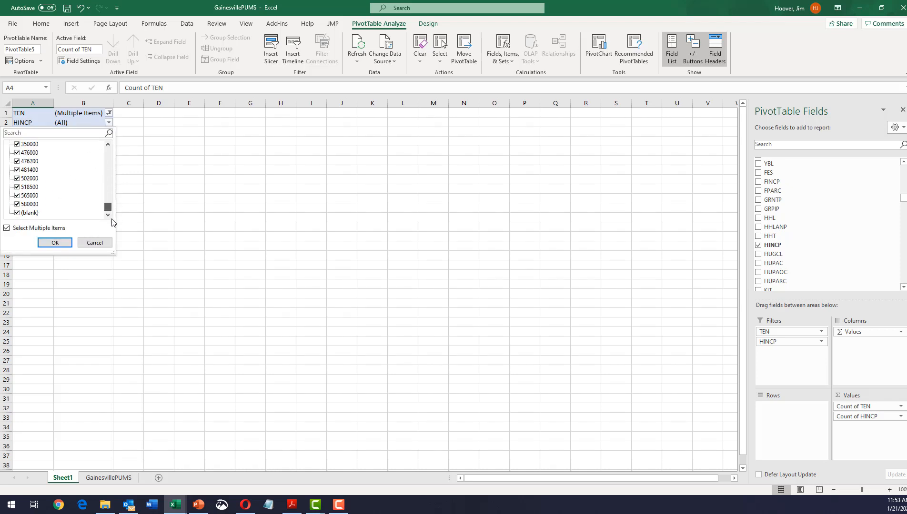
click(17, 213)
click(54, 243)
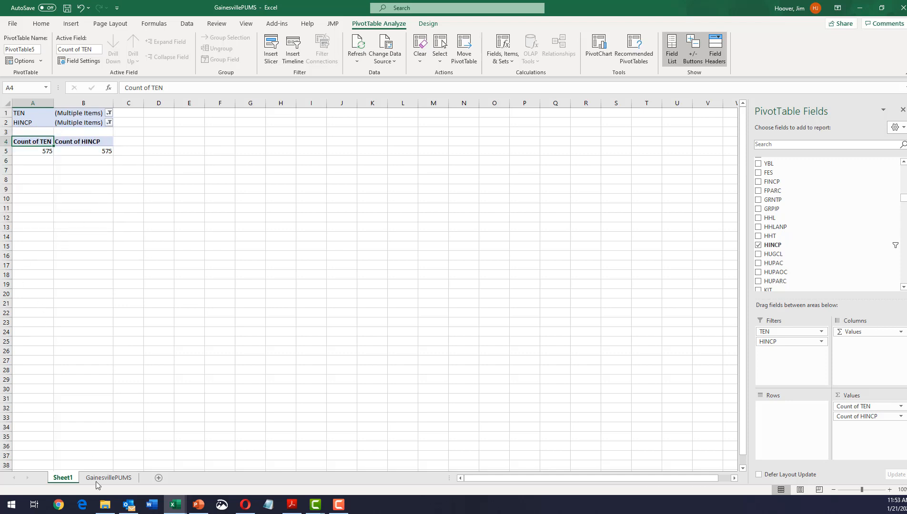
Rename the PivotTable's worksheet as Pivot1
double_click(72, 478)
text(P)
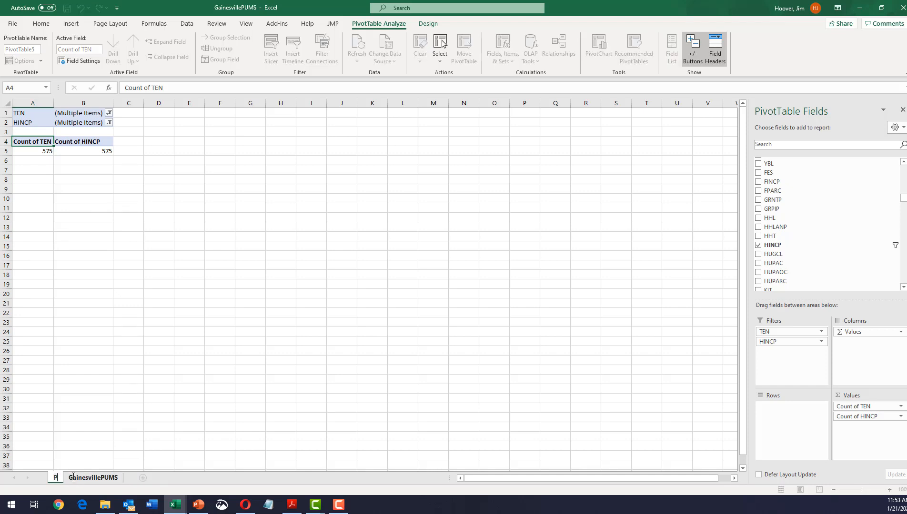
text(ivot1)
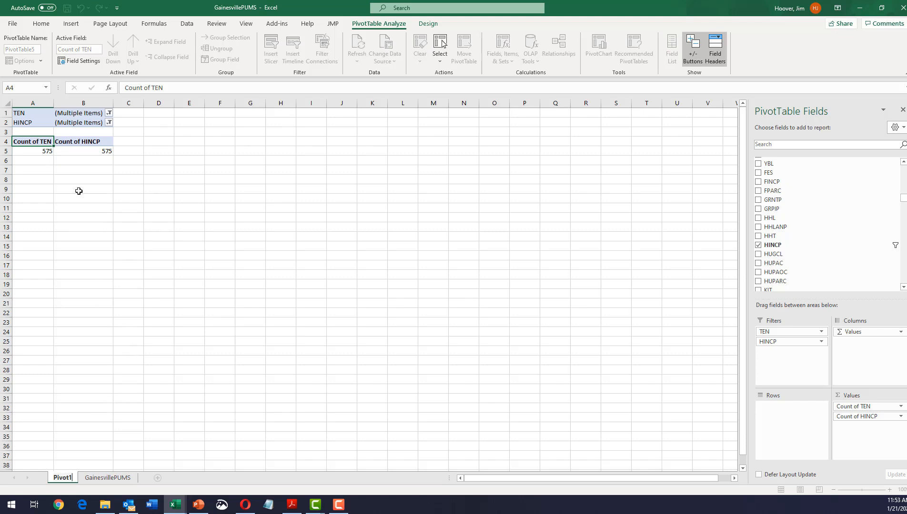
click(81, 151)
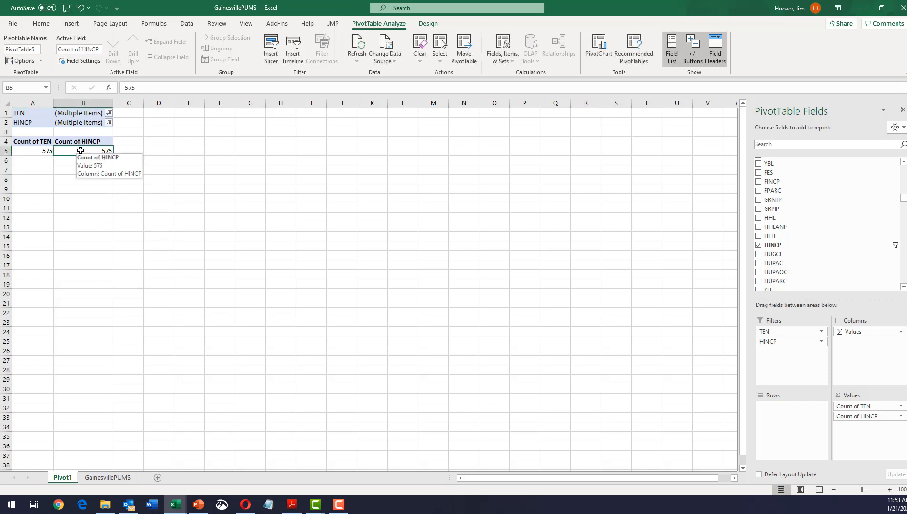
Drill down into the Count of HINCP value to list its source records on a new sheet, and review them to the last row
double_click(62, 151)
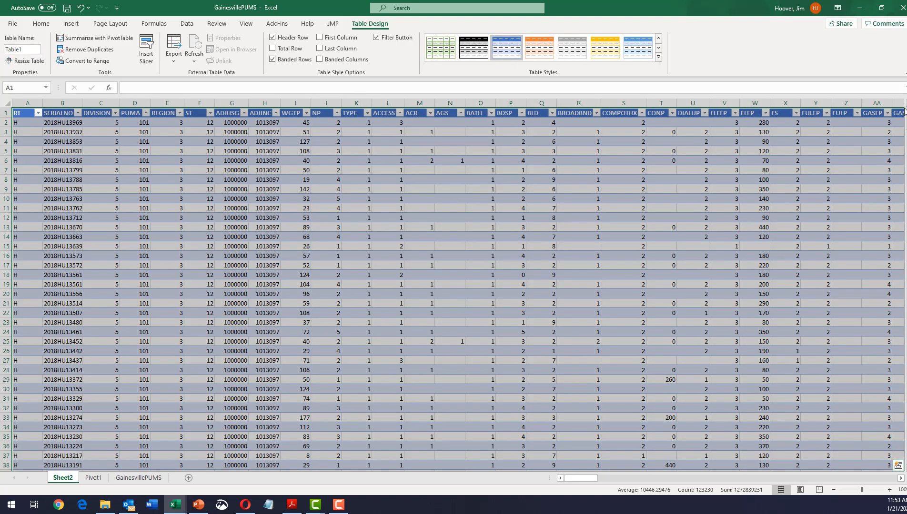
drag(903, 111, 898, 350)
drag(905, 245, 904, 450)
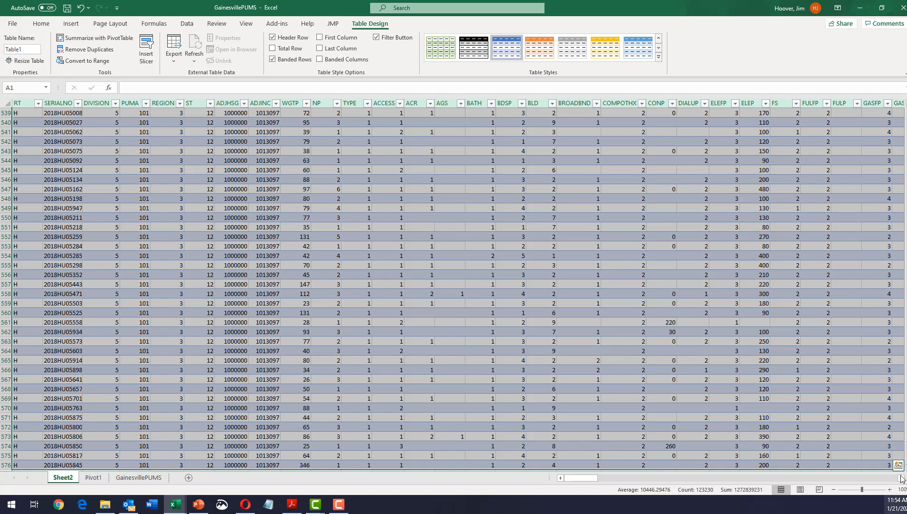
key(ctrl+Home)
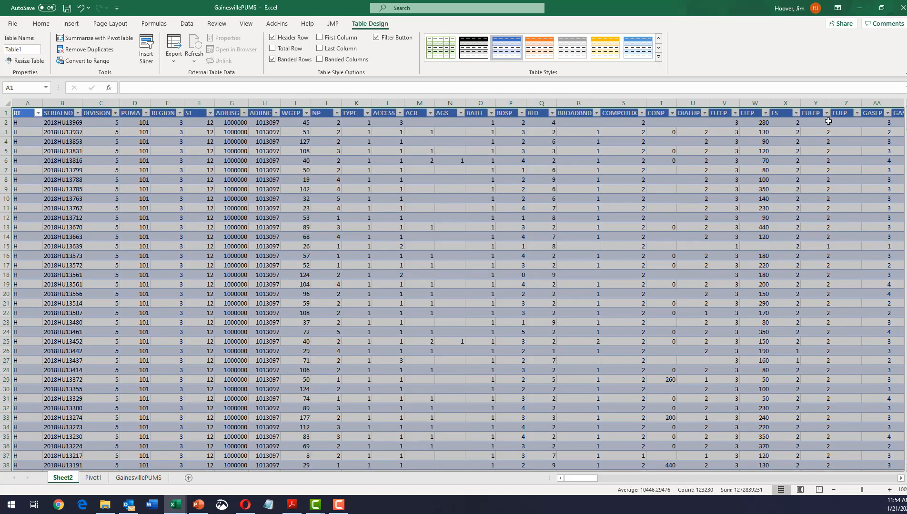
click(466, 129)
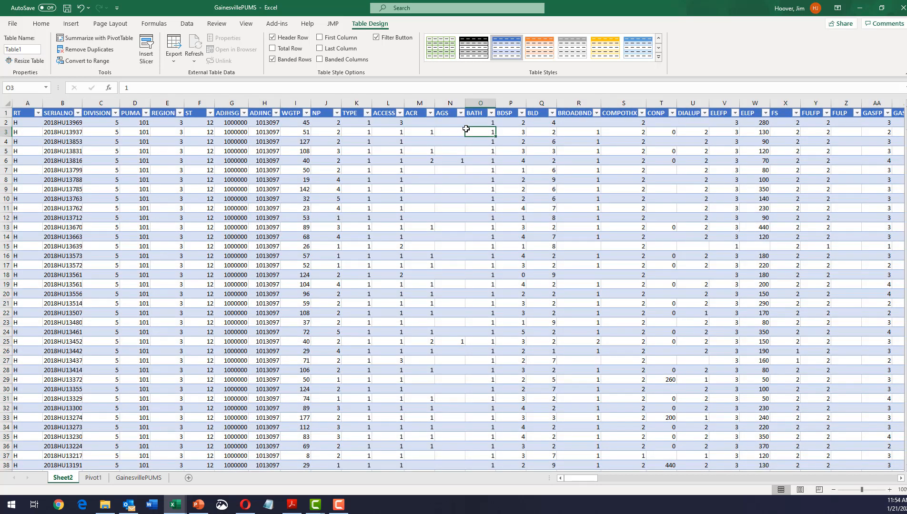
Rename the new sheet of drilled-down records as DataTable
double_click(56, 481)
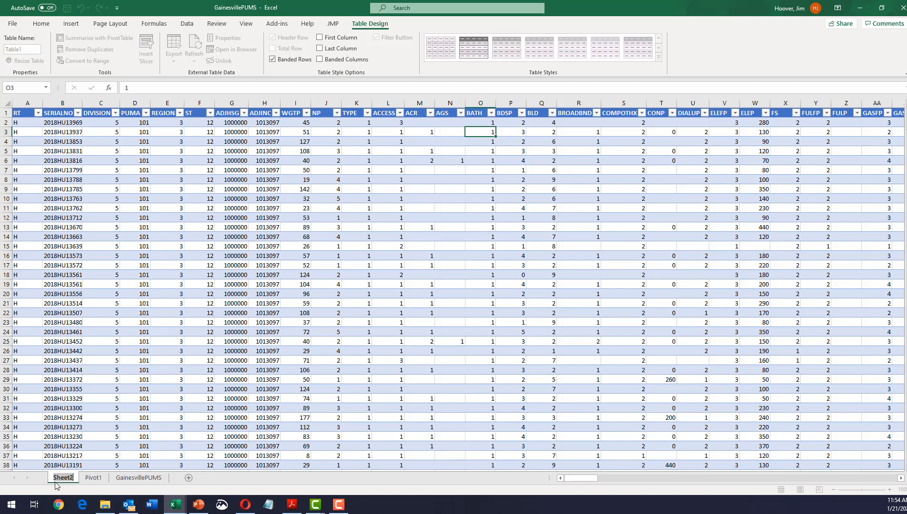
text(Data)
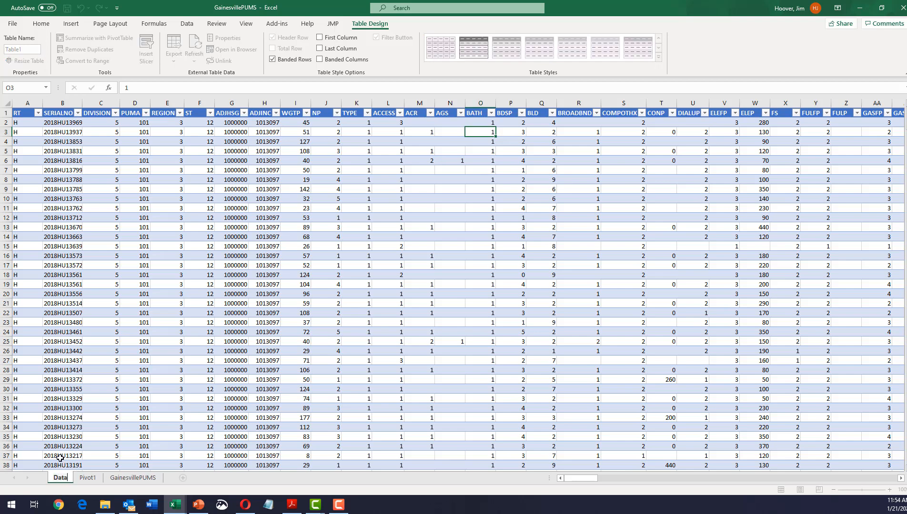
text(Table)
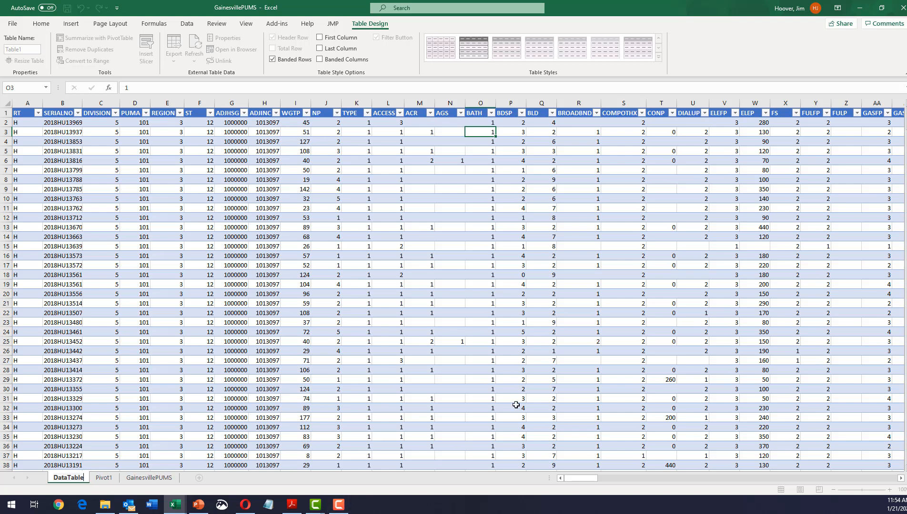
click(427, 208)
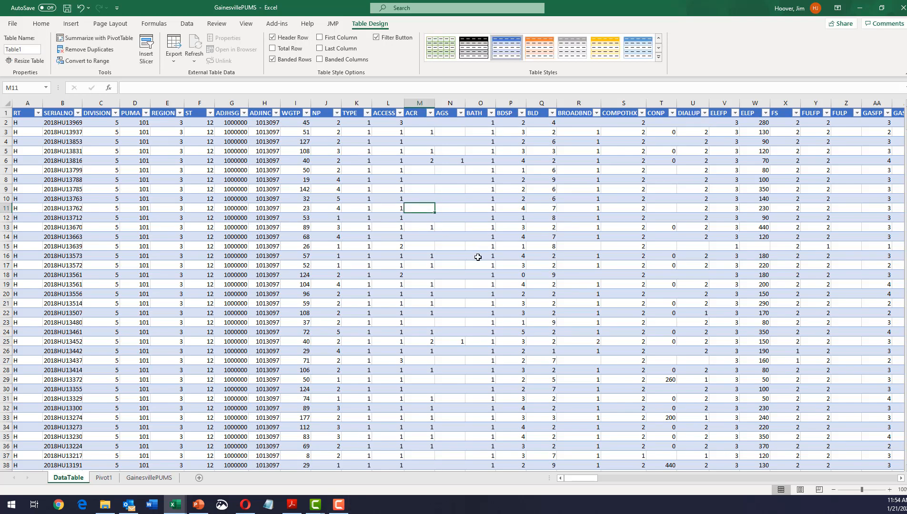
Add a blank worksheet after DataTable and look at the original GainesvillePUMS data
drag(574, 476, 553, 485)
click(199, 478)
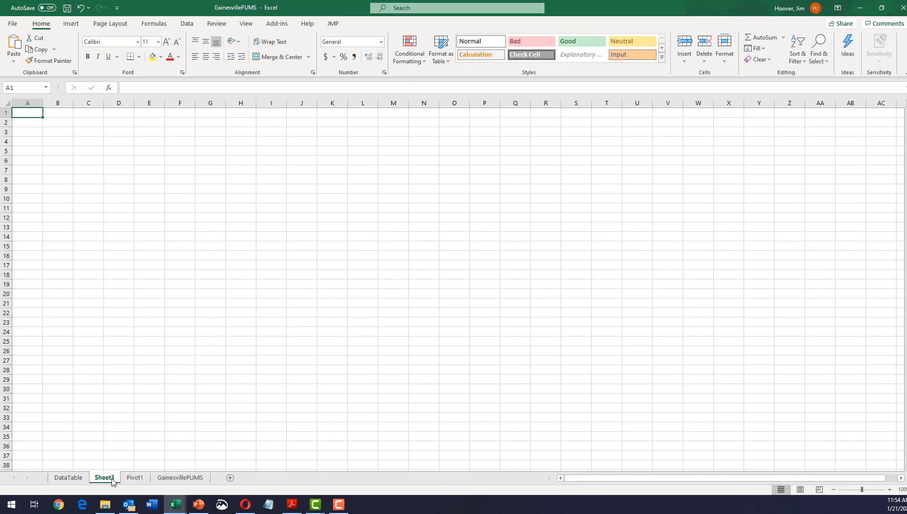
click(167, 480)
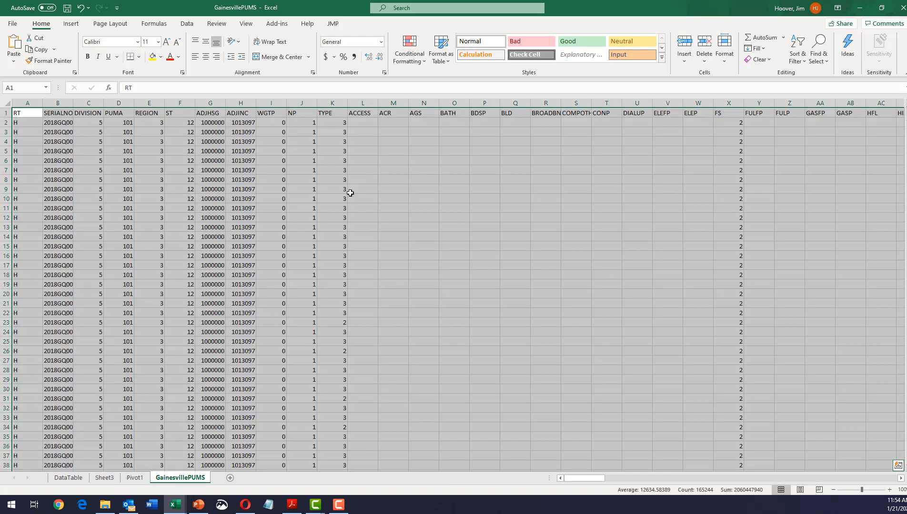
Copy the TEN column from DataTable into column A of Sheet3 as values with number formatting
click(68, 478)
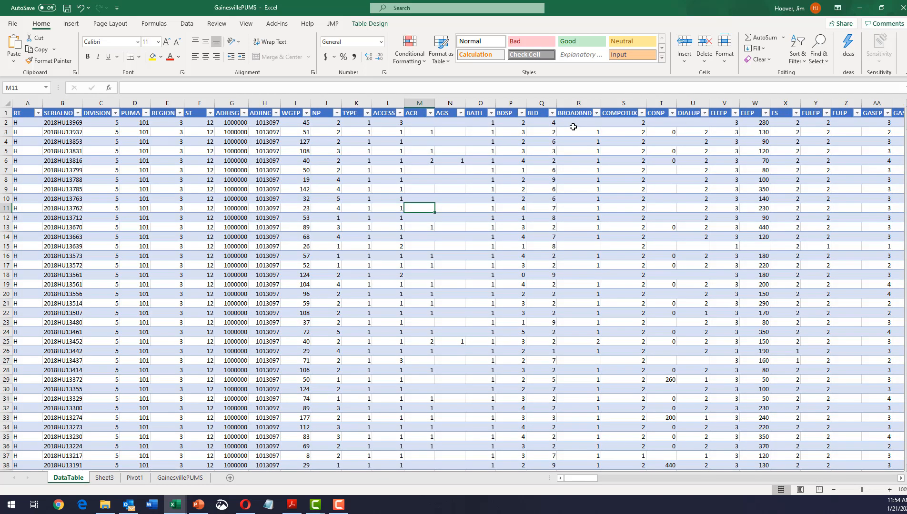
drag(584, 478, 636, 481)
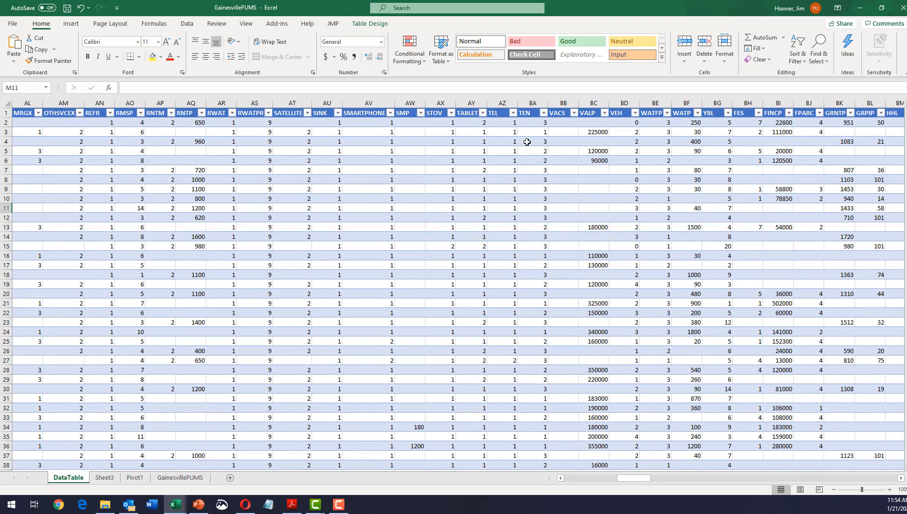
click(532, 102)
right_click(533, 103)
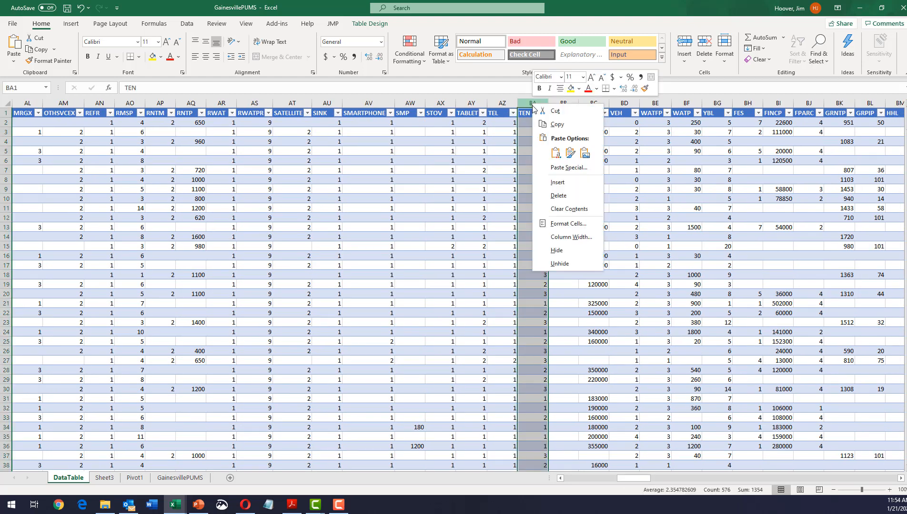
click(552, 124)
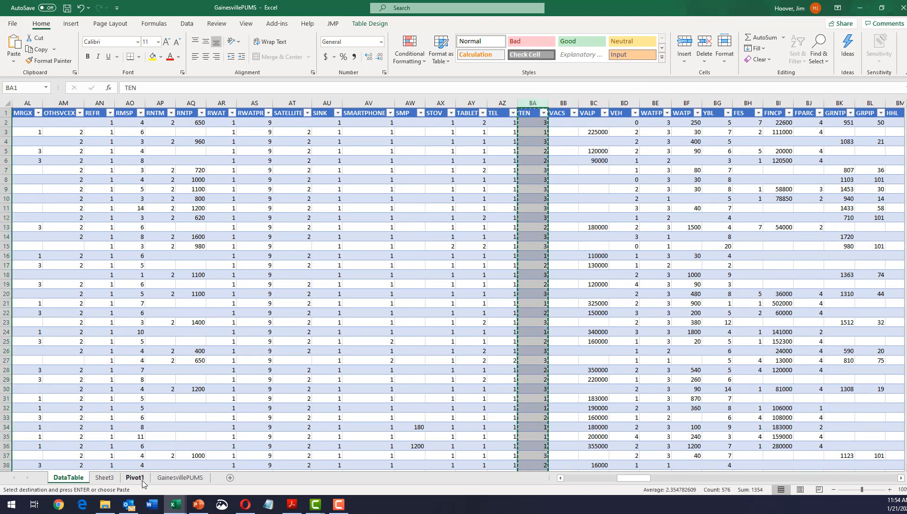
click(104, 478)
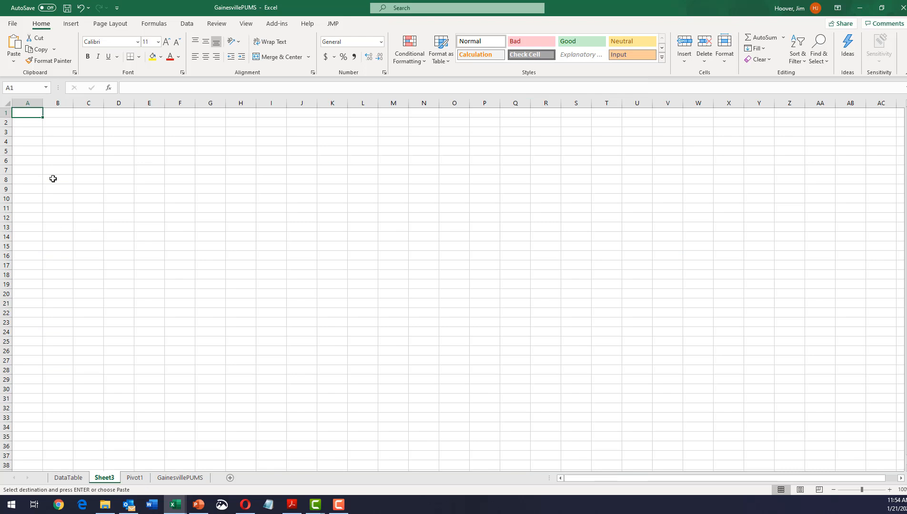
click(7, 64)
click(27, 130)
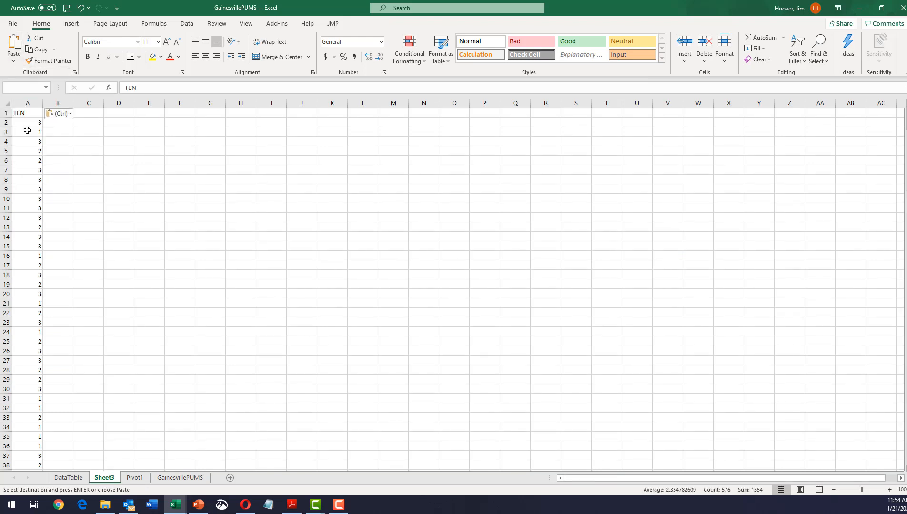
click(25, 116)
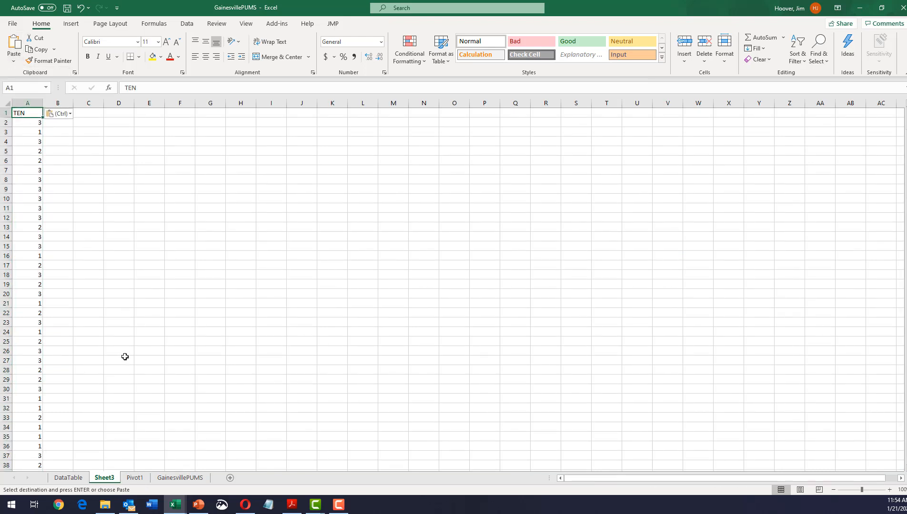
Copy the HINCP column from DataTable into column B of Sheet3 as values with number formatting, and end copy mode
click(68, 478)
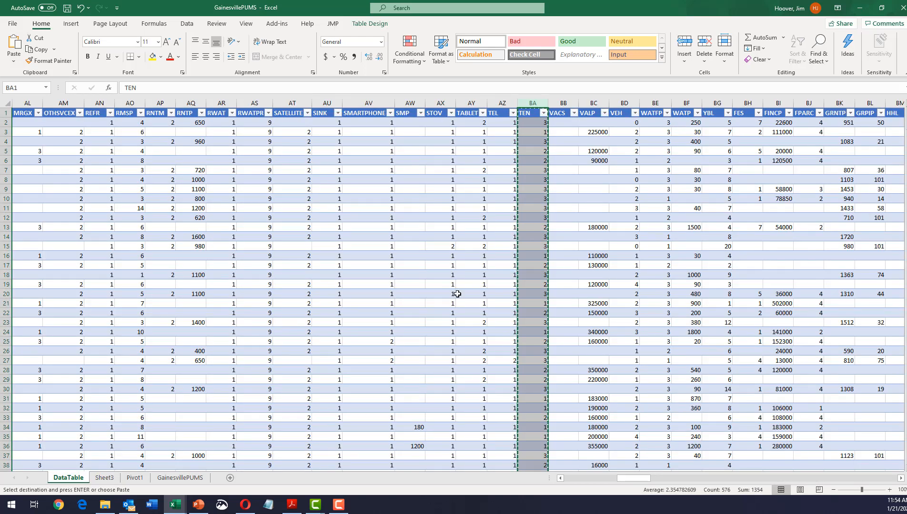
click(696, 479)
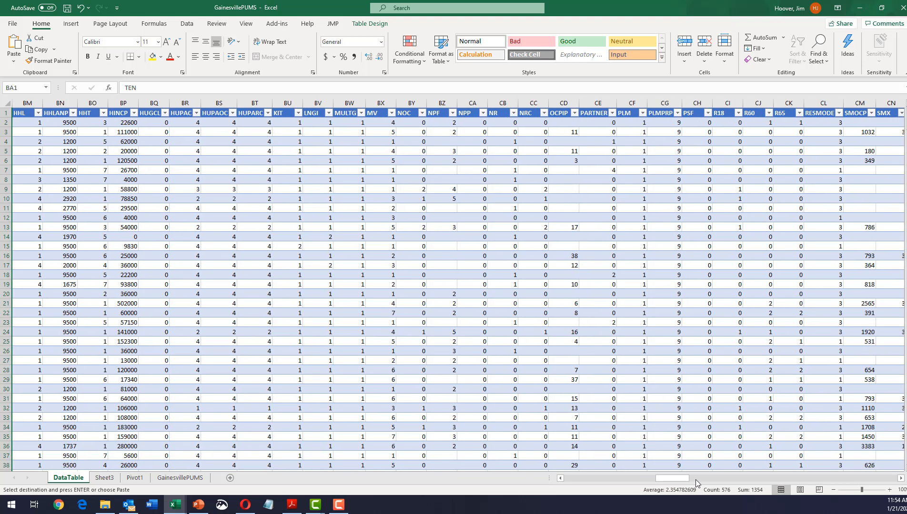
click(116, 105)
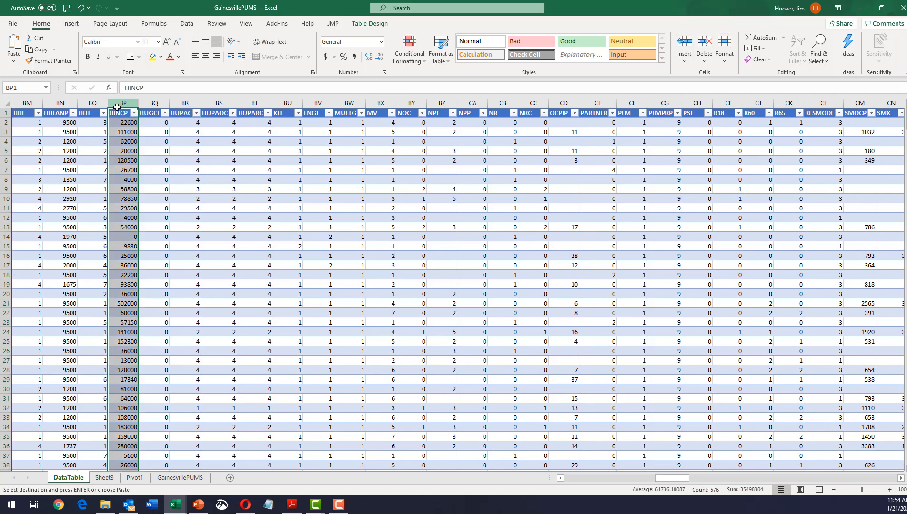
click(39, 49)
click(105, 479)
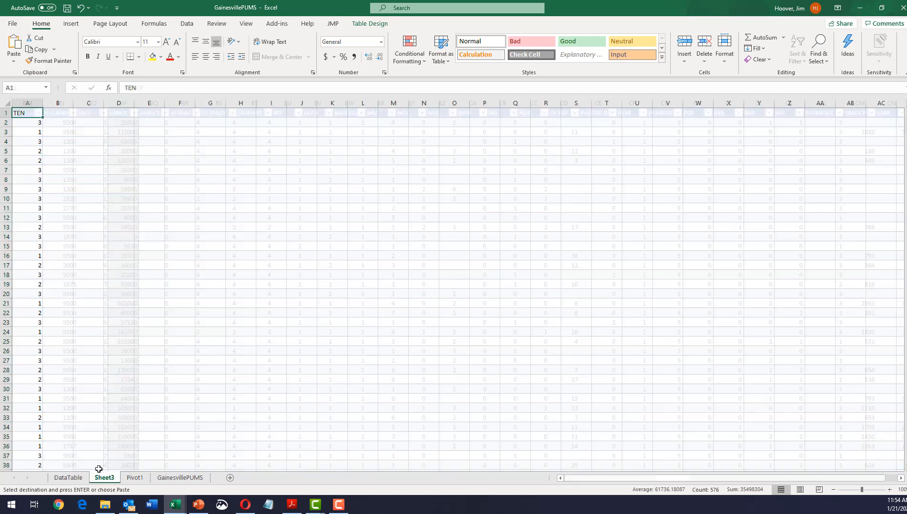
click(56, 113)
click(14, 62)
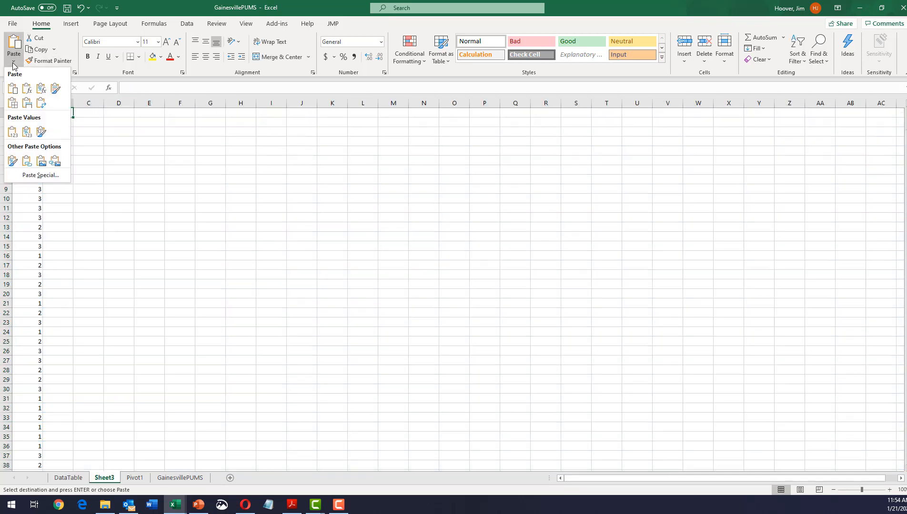
click(26, 134)
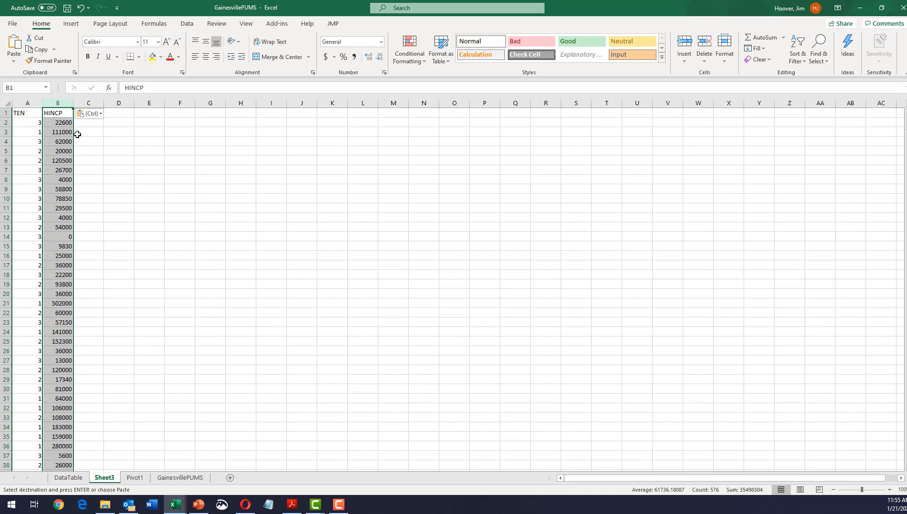
click(27, 113)
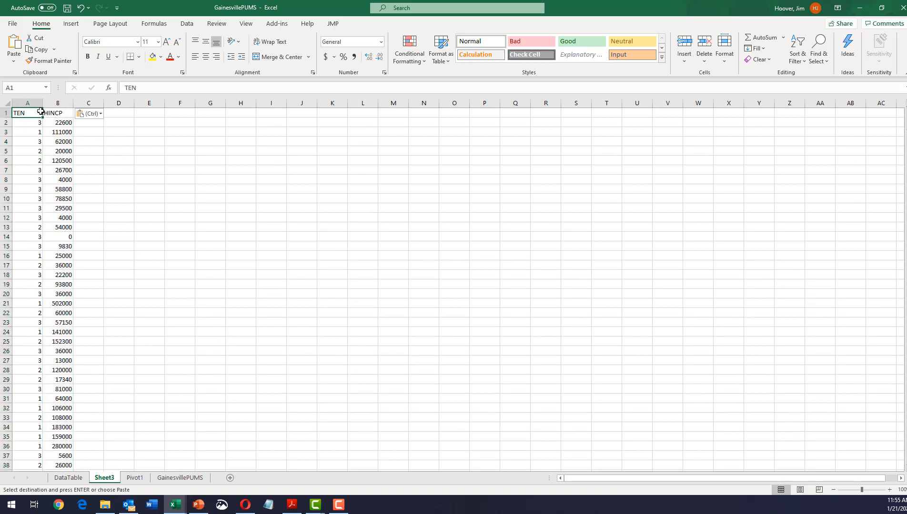
click(84, 196)
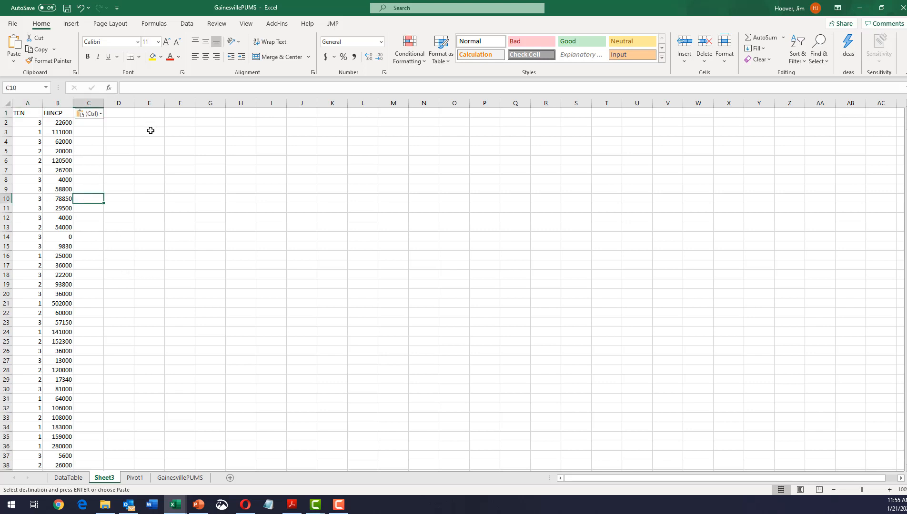
key(Escape)
Enter the column header TENLbl in cell C1 of Sheet3
click(96, 114)
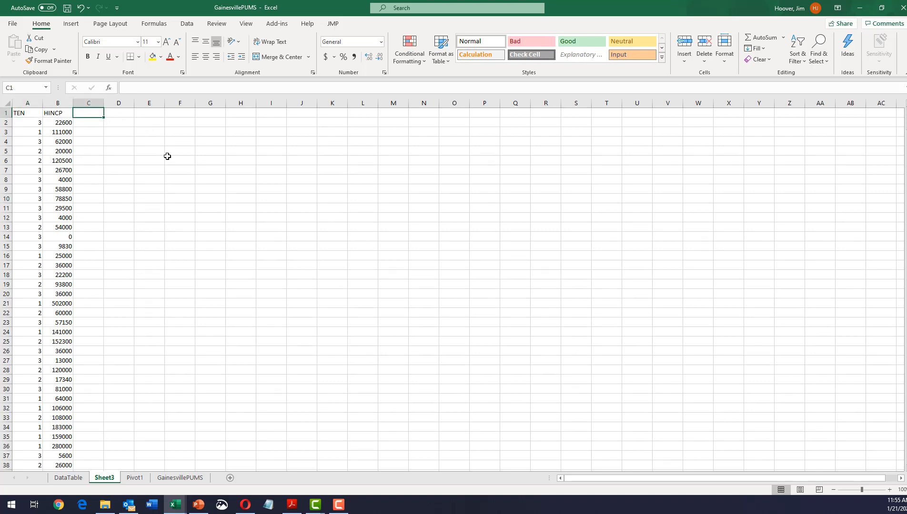
text(TENLbl)
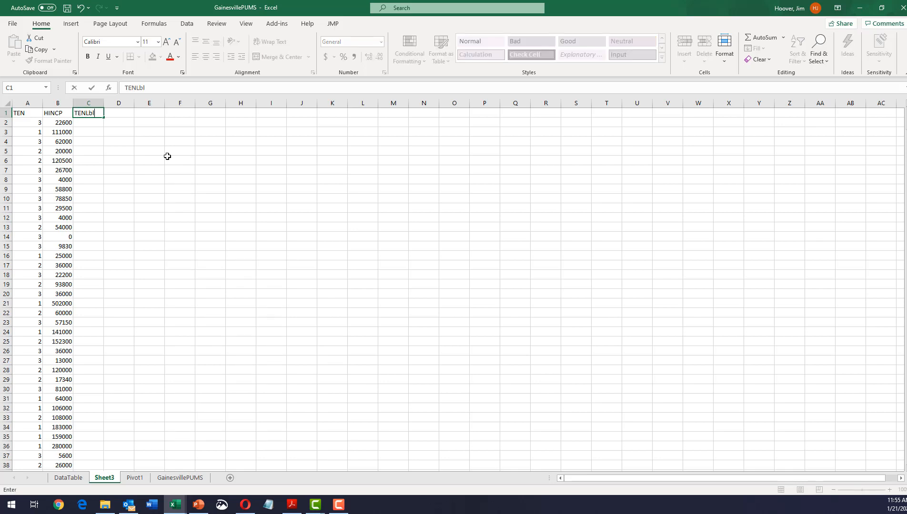
key(Return)
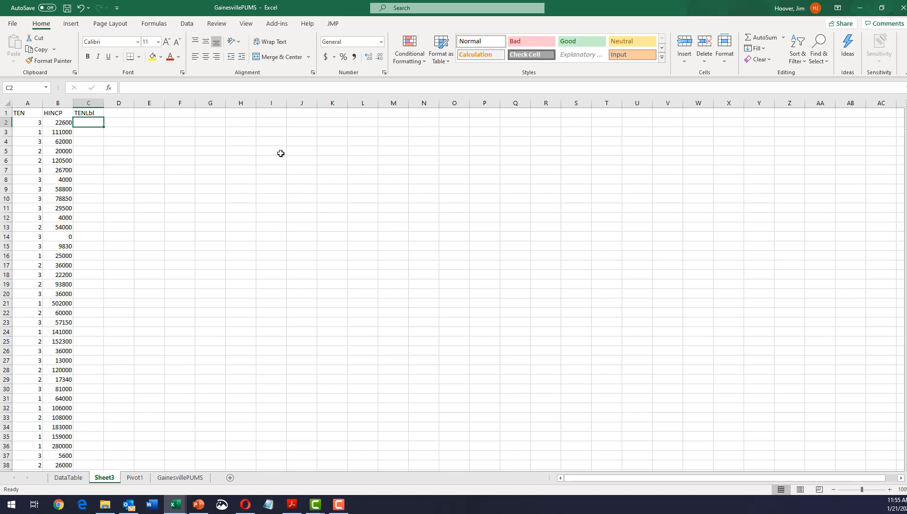
Look up the TEN codes in the PUMS data dictionary PDF and begin the formula in C2 with =IF(A2=1,"Owned Mortg"
click(291, 504)
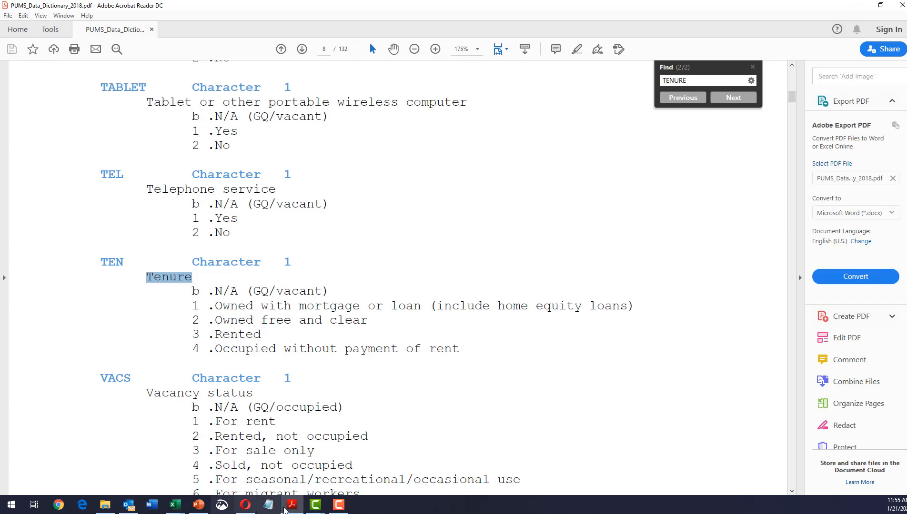
click(174, 506)
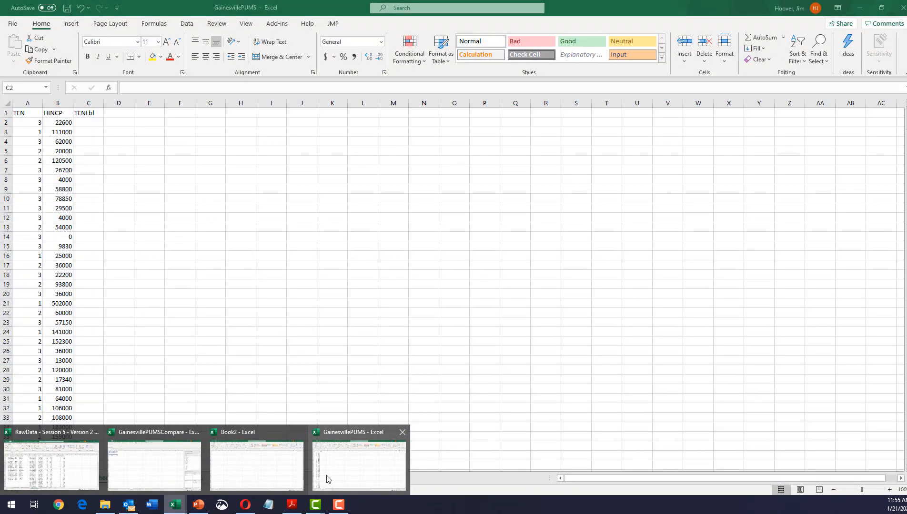
click(327, 479)
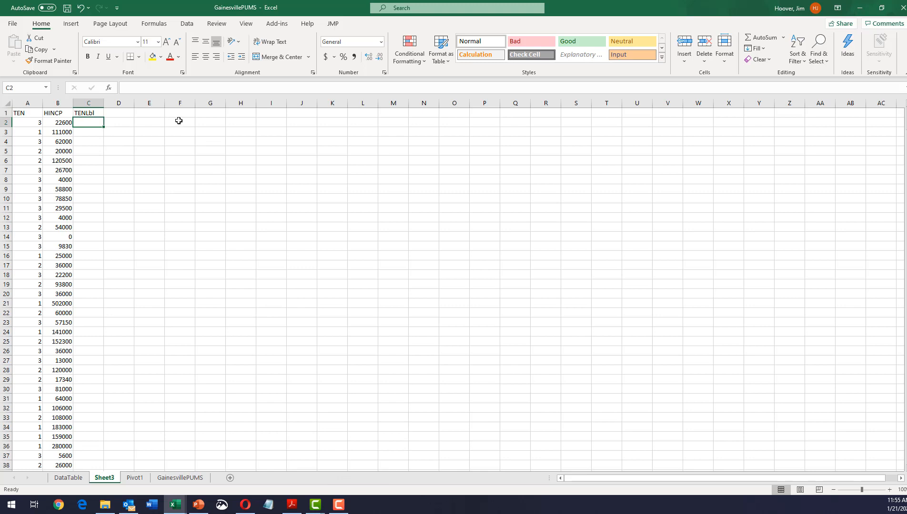
text(=if()
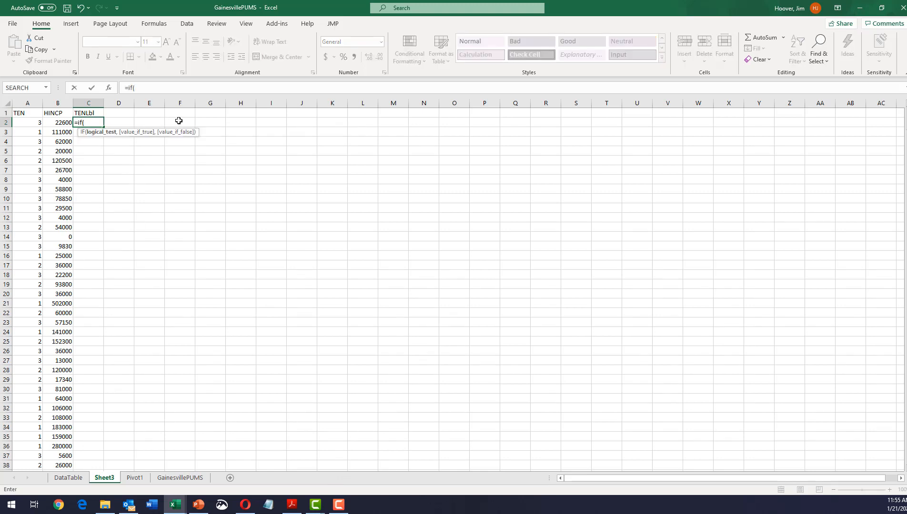
click(25, 123)
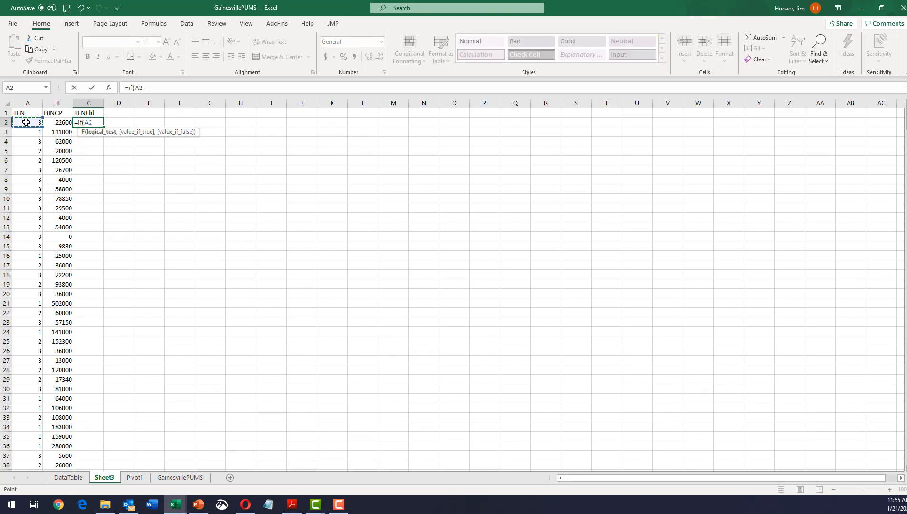
text(=1,)
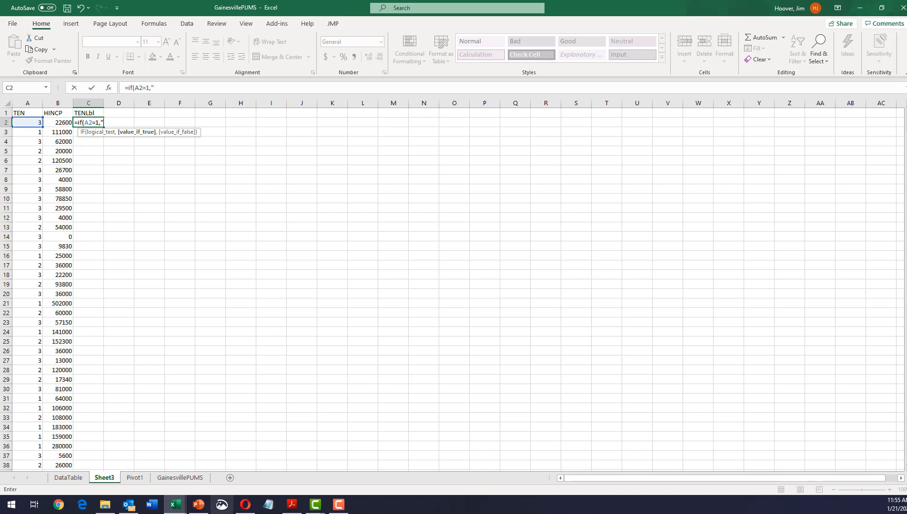
click(292, 504)
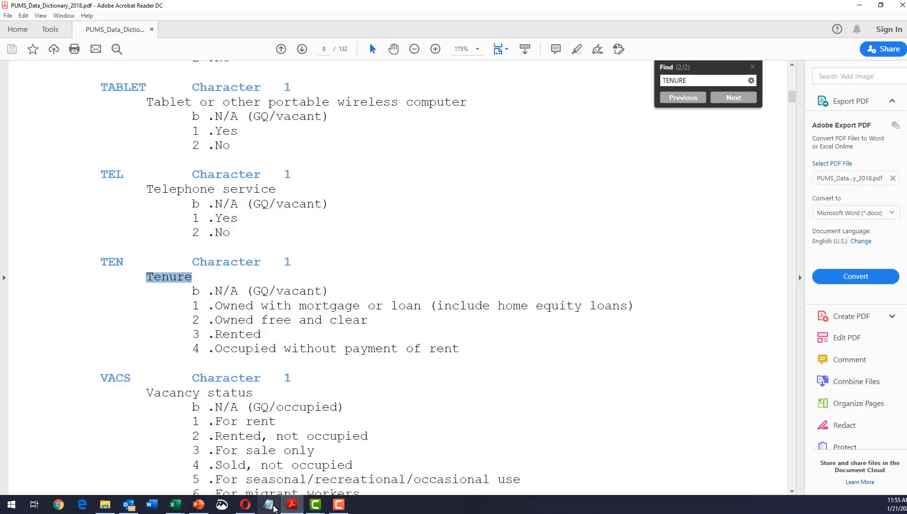
mouse_move(312, 506)
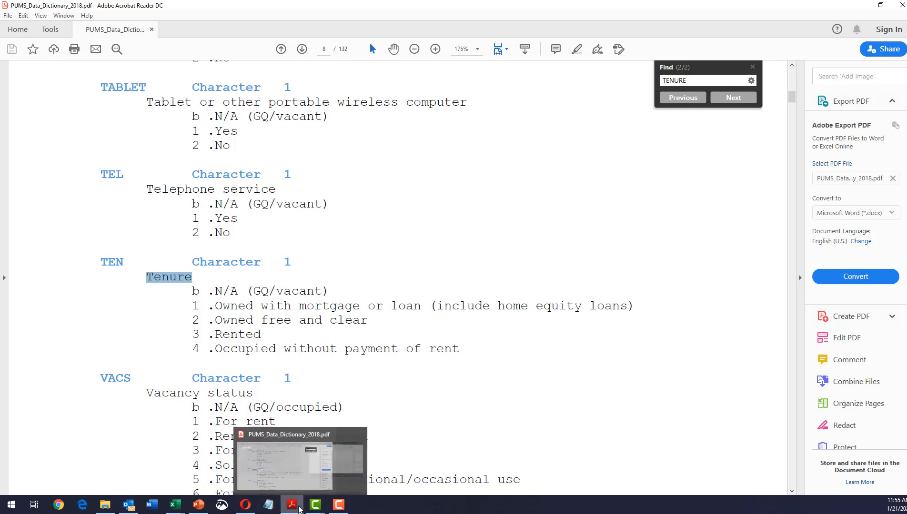
mouse_move(199, 505)
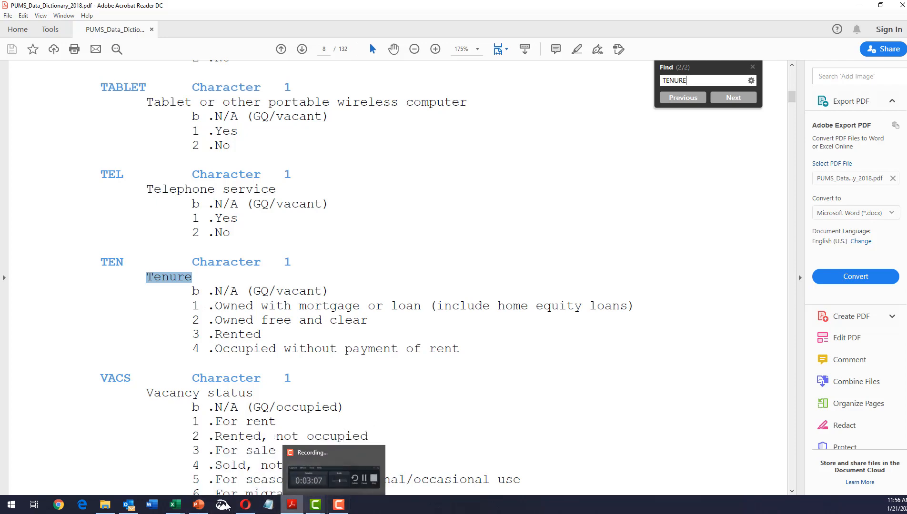
click(365, 477)
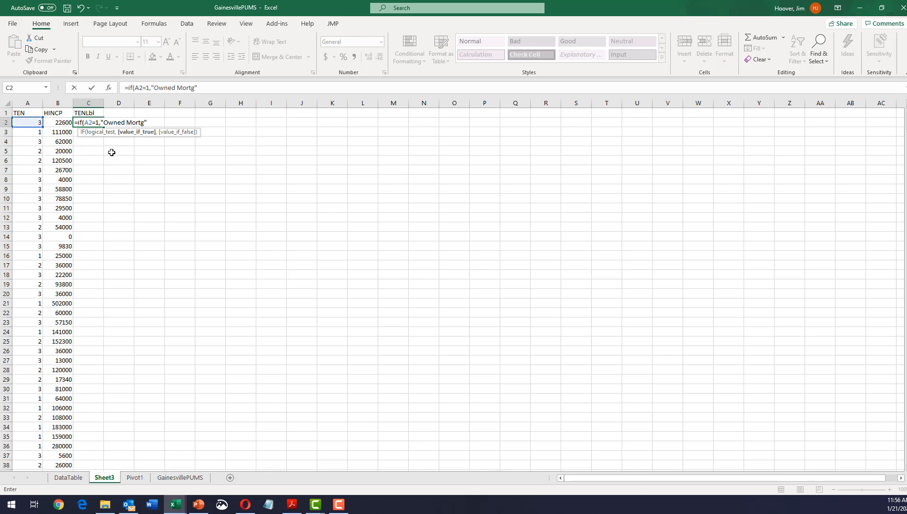
Nest a second condition in the C2 formula, IF(A2=2,"Owned FNC", checking the code's meaning in the data dictionary PDF
text(,if()
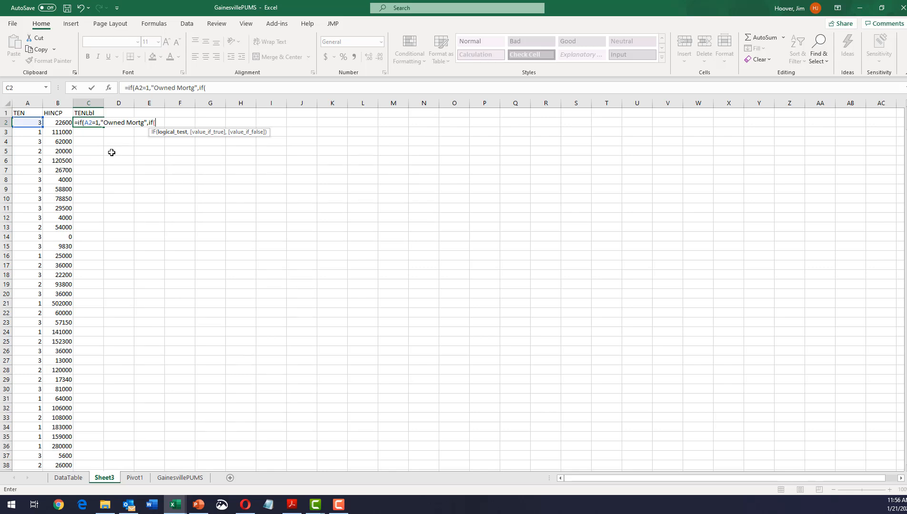
text(a2=2,)
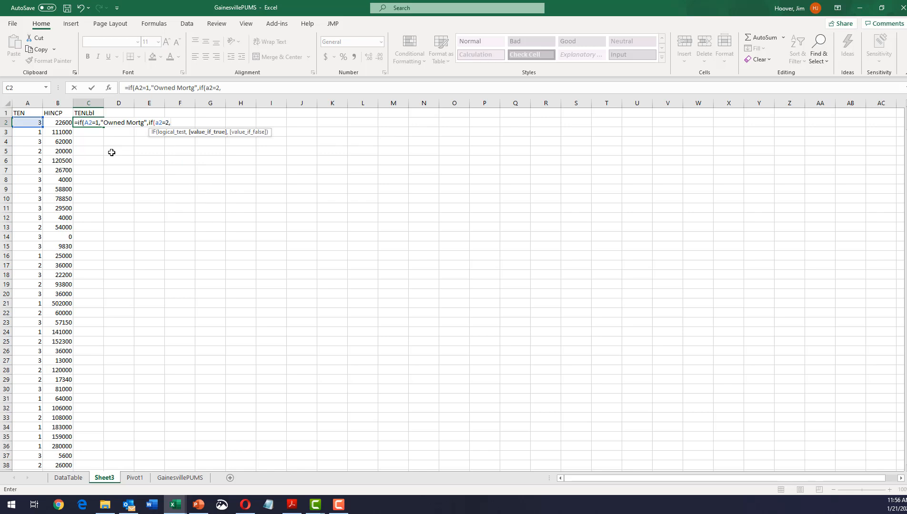
click(292, 504)
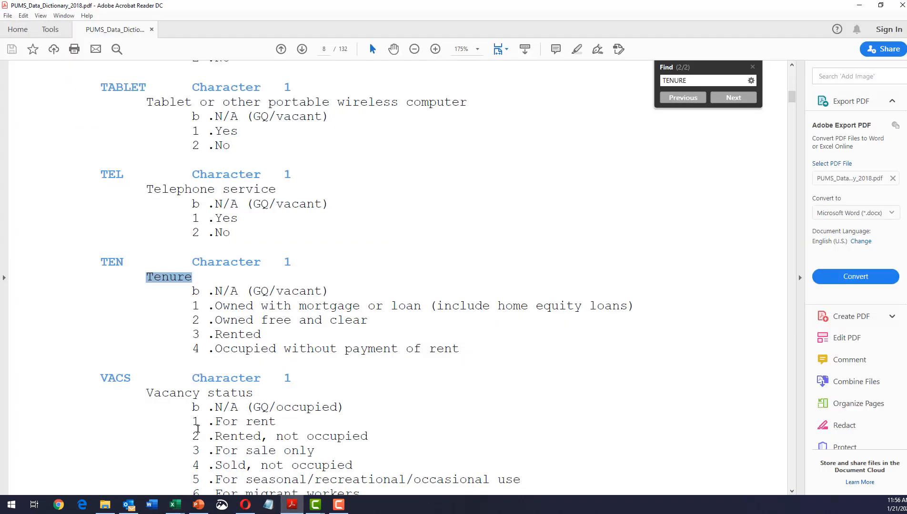
mouse_move(204, 500)
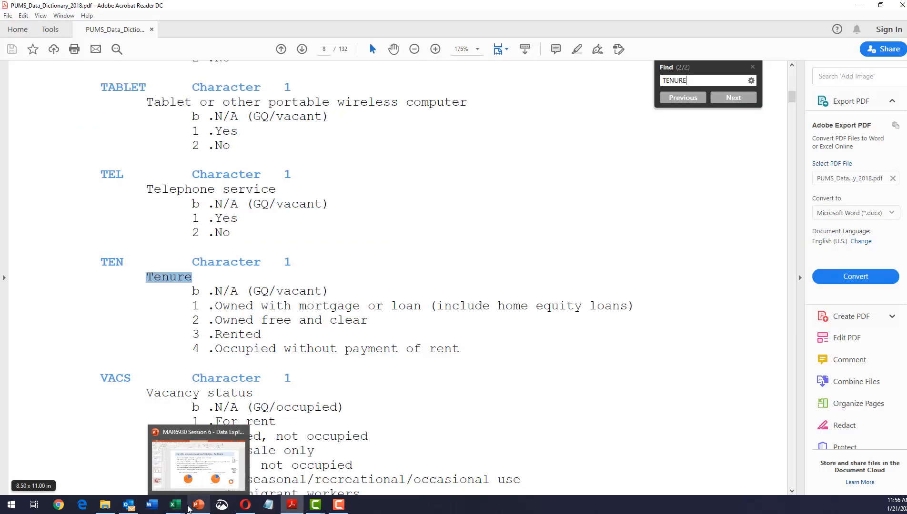
mouse_move(175, 504)
click(358, 474)
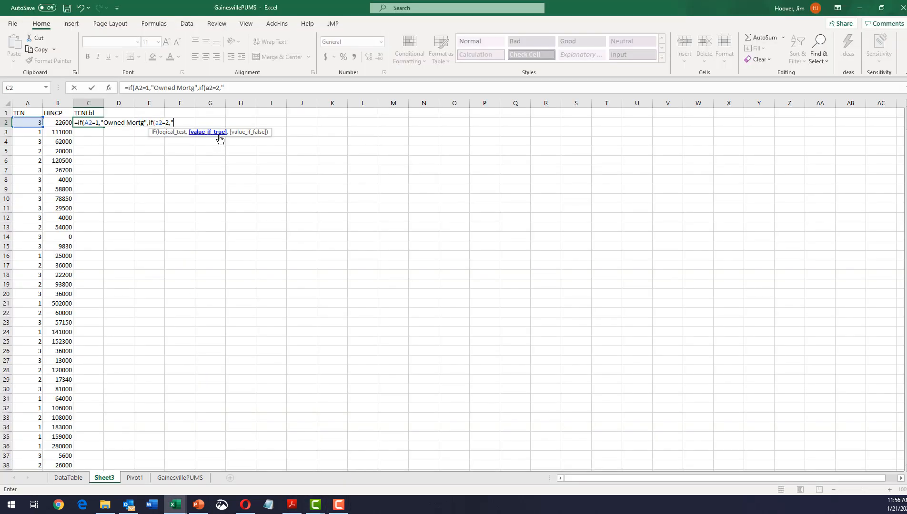
text(wned FNC",)
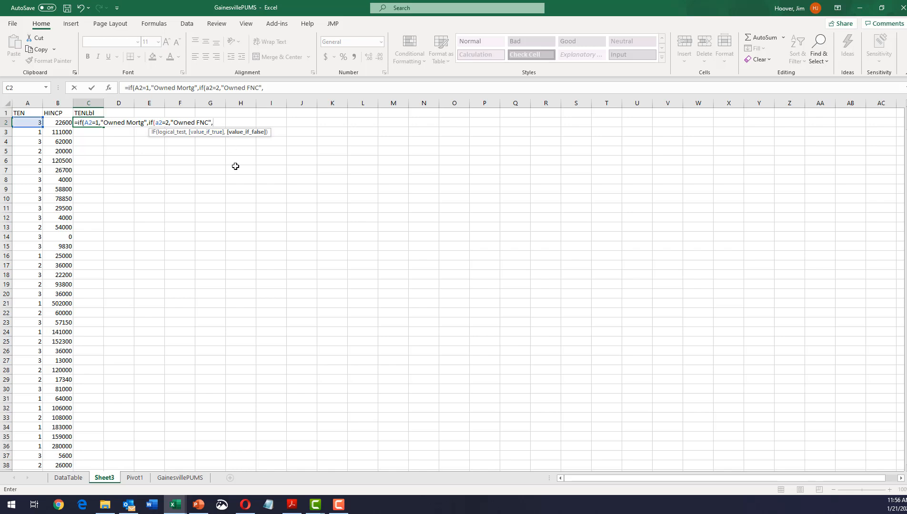
Recheck the remaining TEN codes in the data dictionary PDF and complete the C2 formula with IF(A2=3,"Rented","Other")))
mouse_move(177, 508)
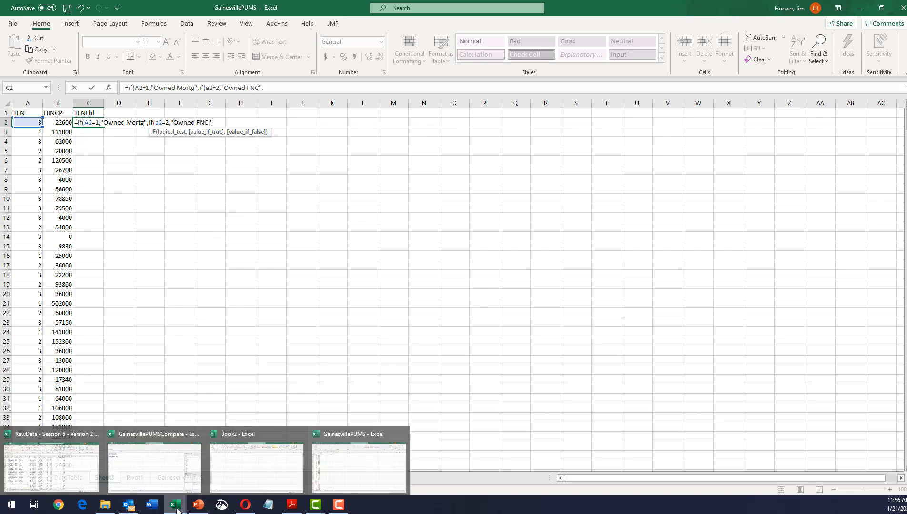
click(322, 473)
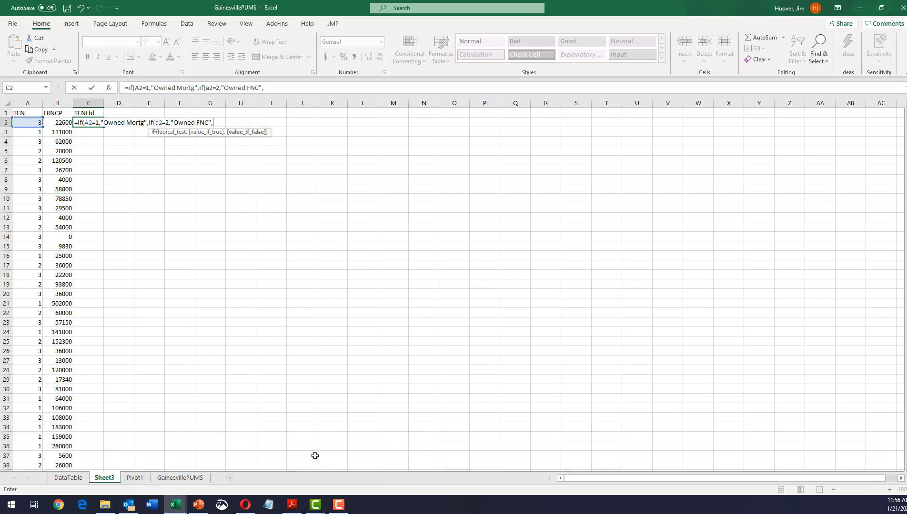
click(290, 506)
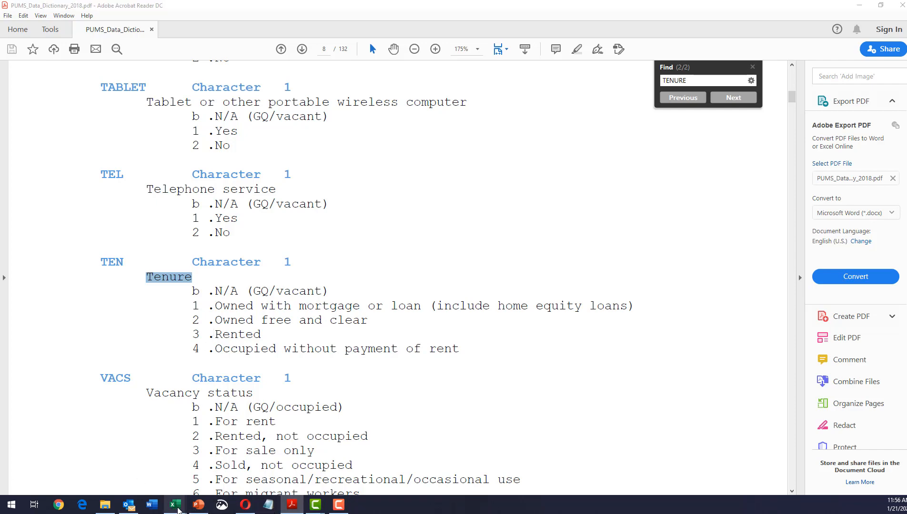
click(175, 505)
click(334, 465)
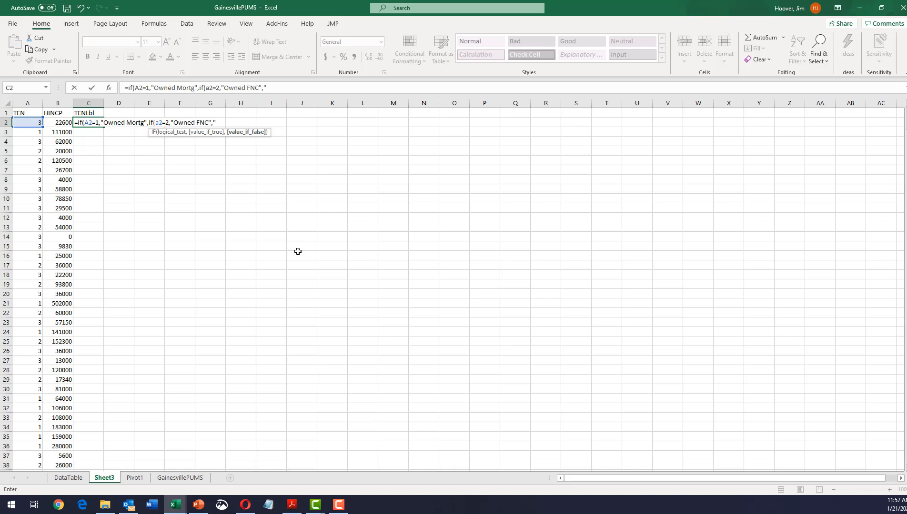
text(If)
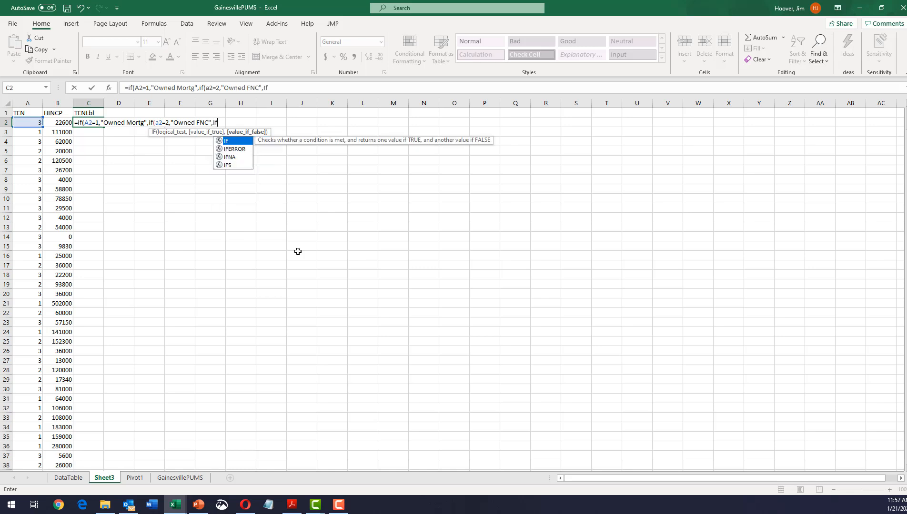
text(()
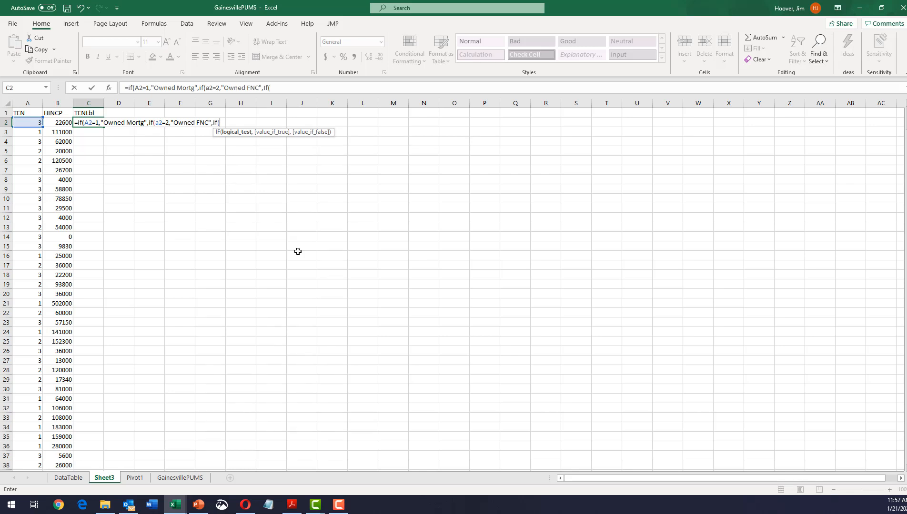
text(a2=3,"Rent)
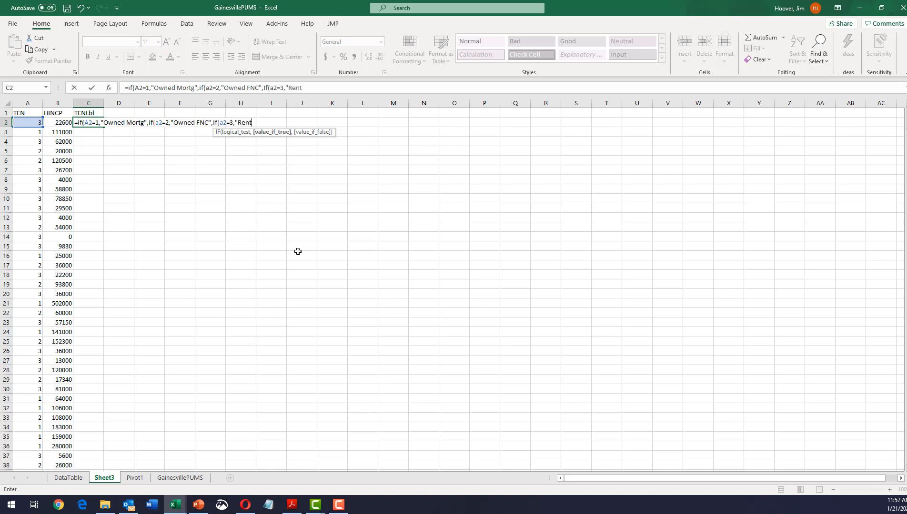
text(ed","Other)
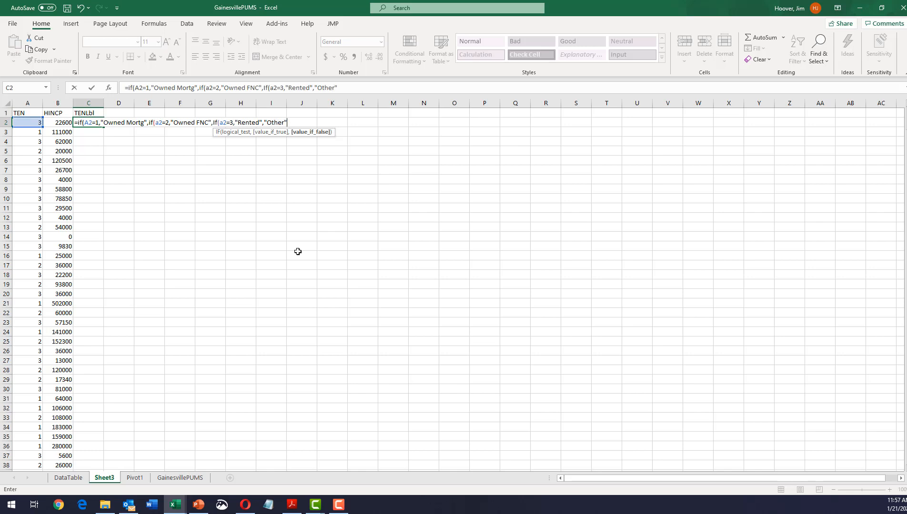
text())
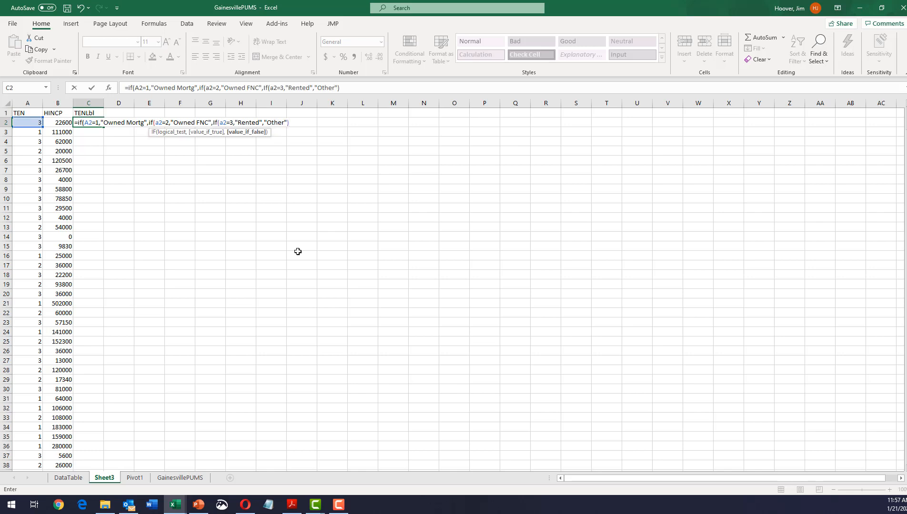
text())
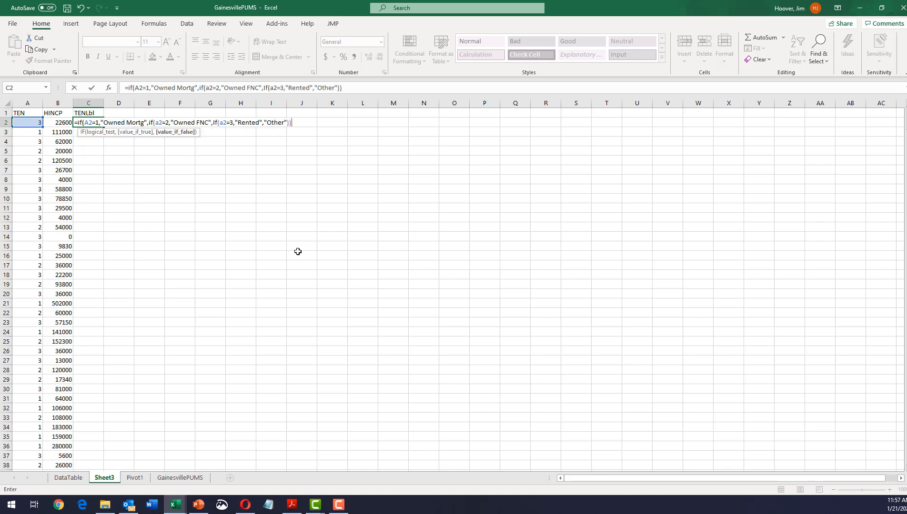
text())
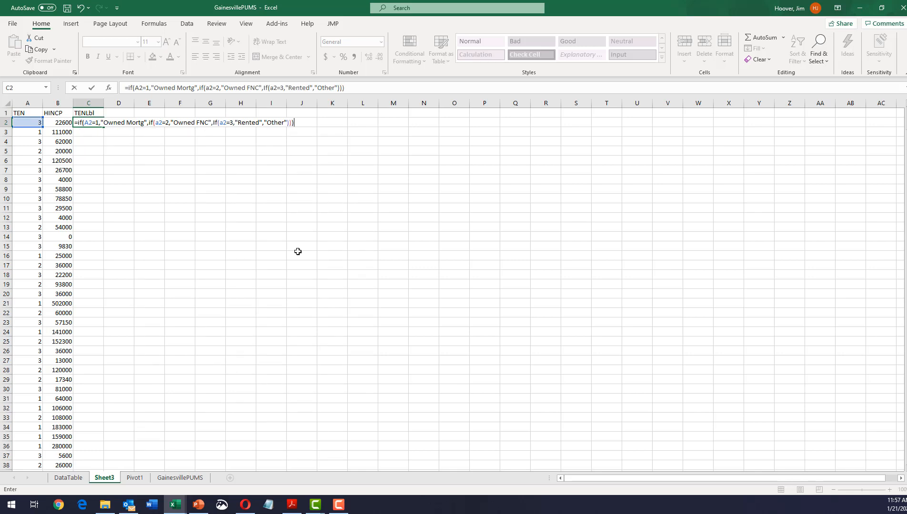
key(Return)
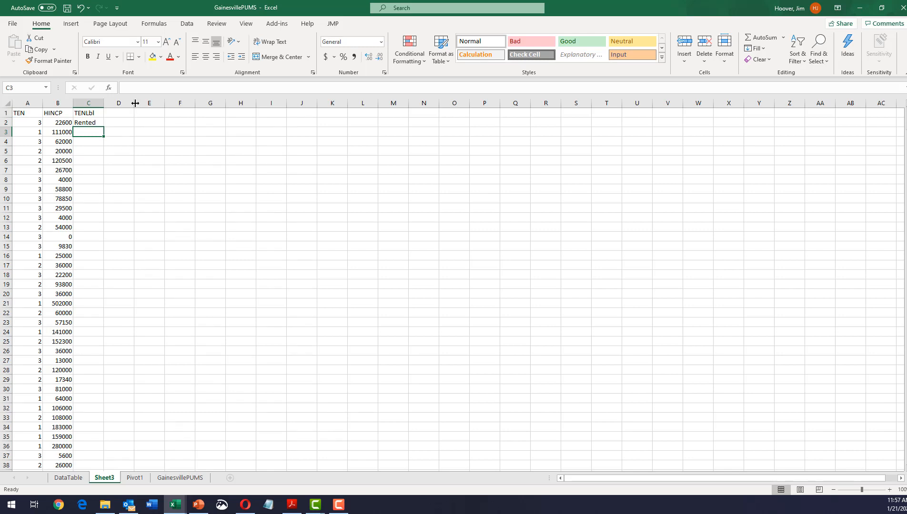
Compare A2 with its label and fill the C2 formula down through C31
click(38, 123)
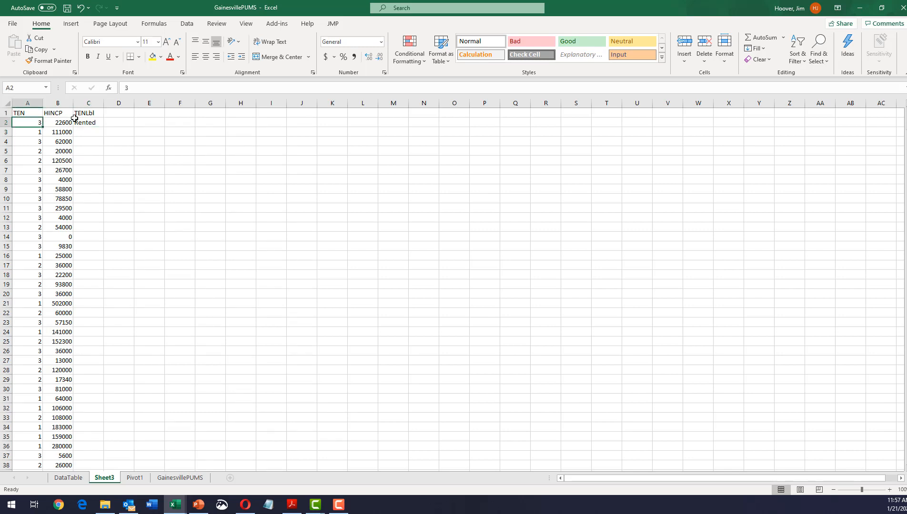
click(89, 125)
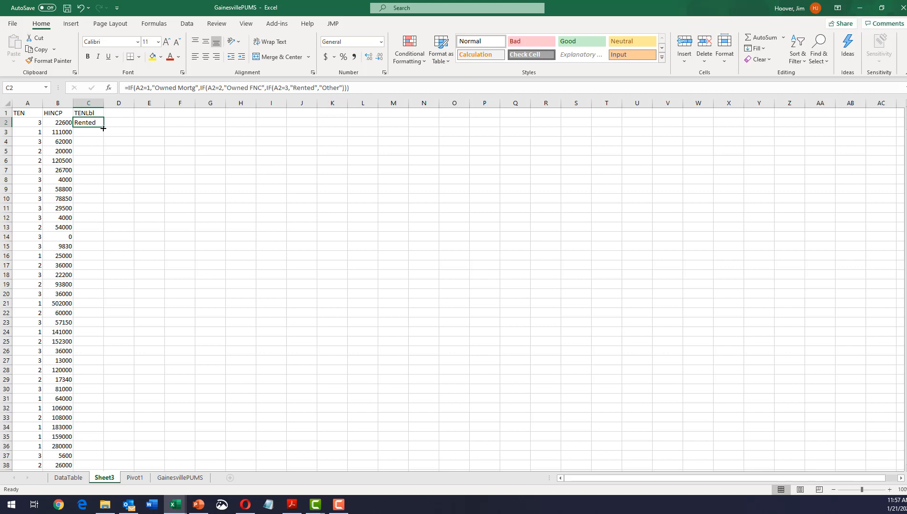
drag(103, 127, 80, 402)
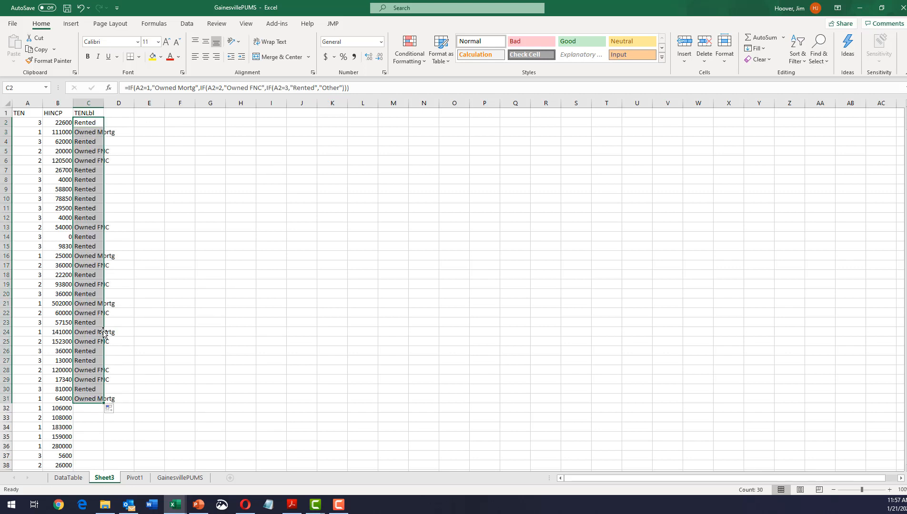
Continue filling the TENLbl formula from C31 to C46, and from there down to the last data row, C576
scroll(103, 332, down, 4)
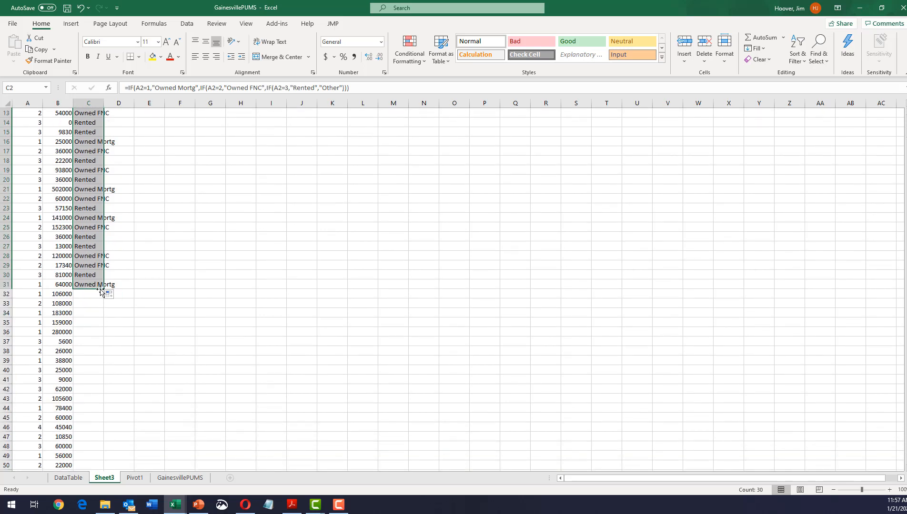
click(100, 286)
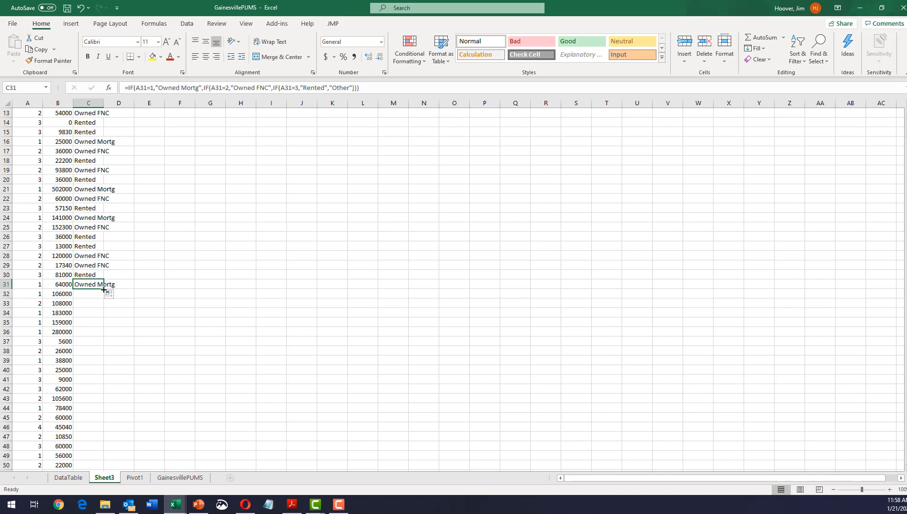
drag(104, 289, 94, 428)
click(87, 426)
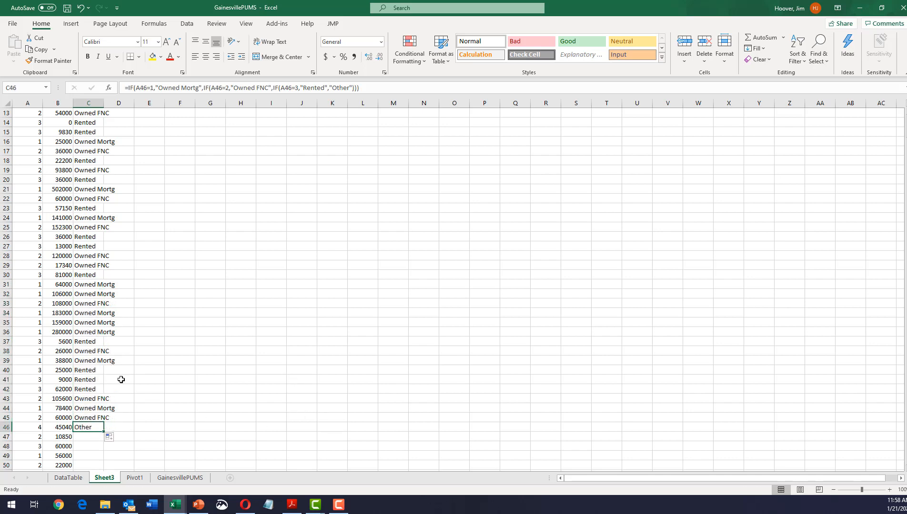
drag(100, 432, 94, 461)
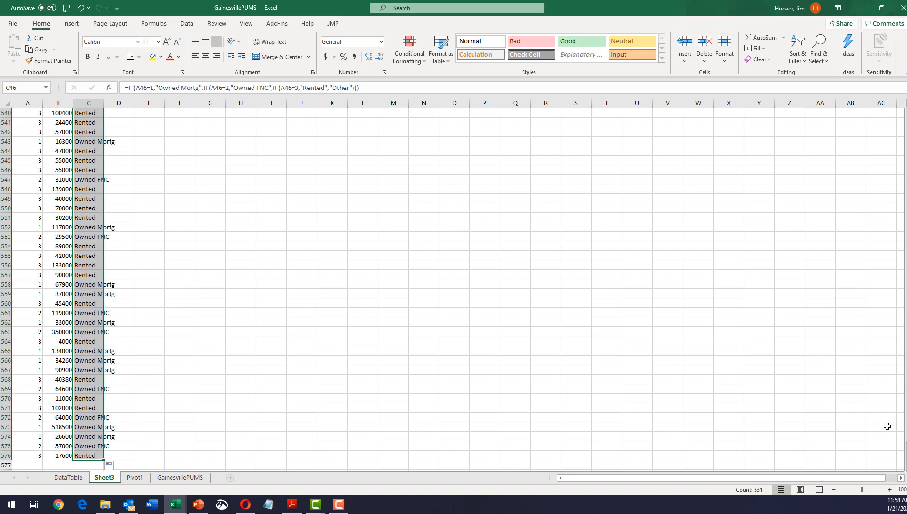
Copy the HINCP column into column D and widen column C to fit the TENLbl labels
drag(906, 458, 905, 115)
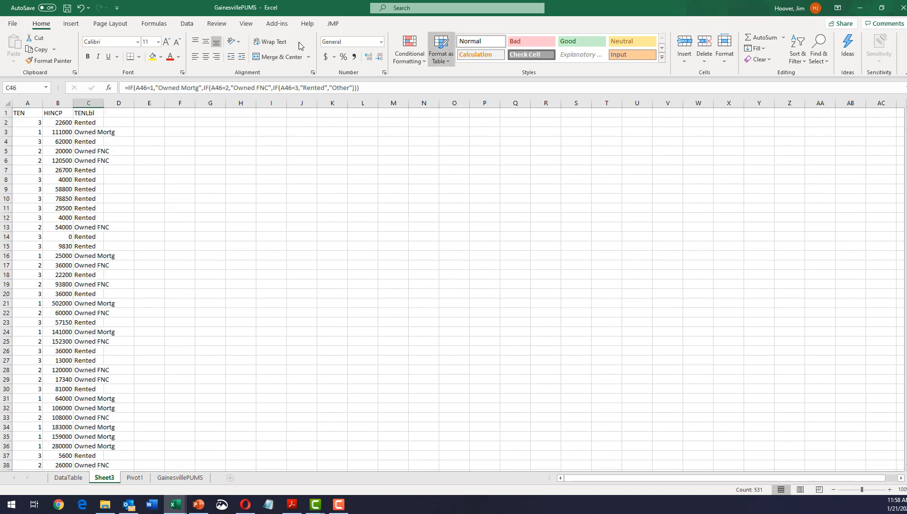
click(57, 104)
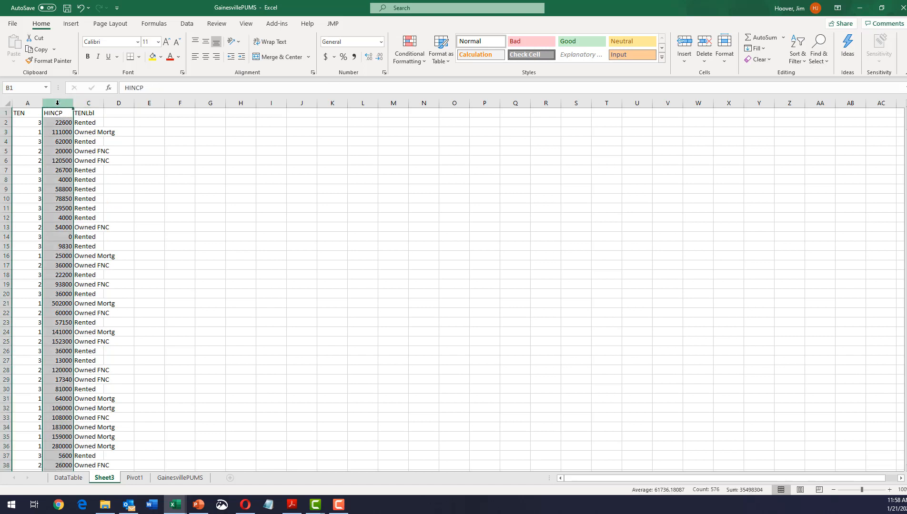
click(39, 49)
click(105, 112)
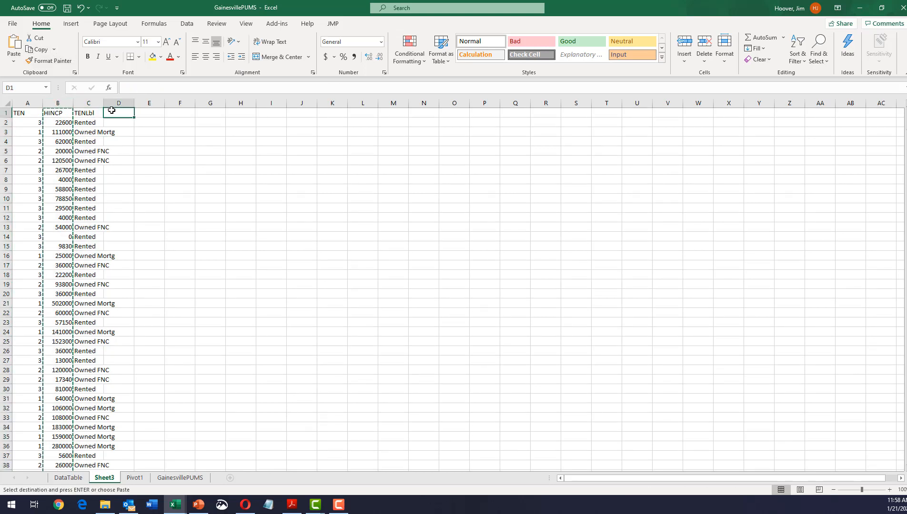
click(15, 45)
drag(104, 104, 118, 105)
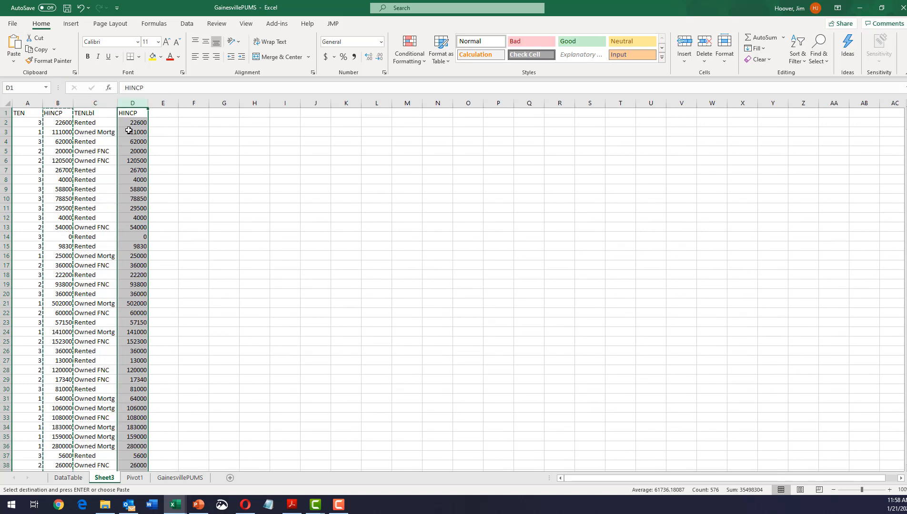
click(130, 132)
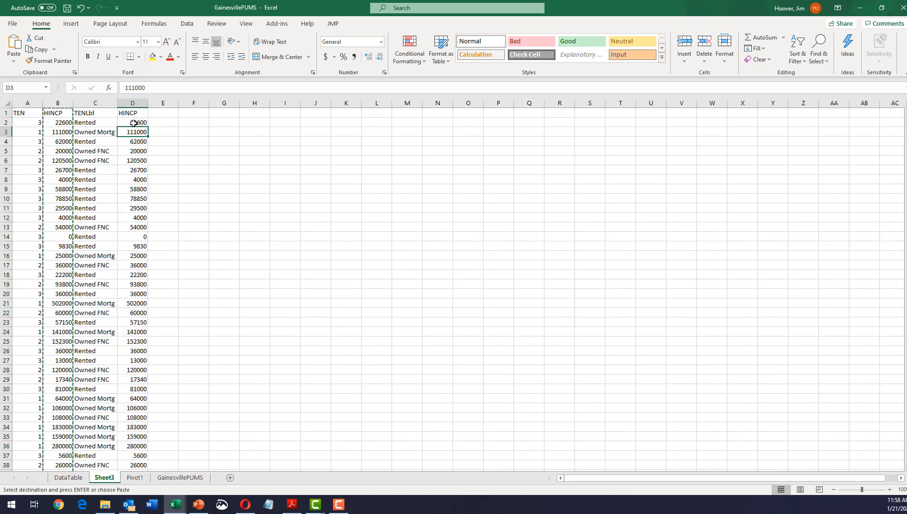
click(110, 113)
key(Escape)
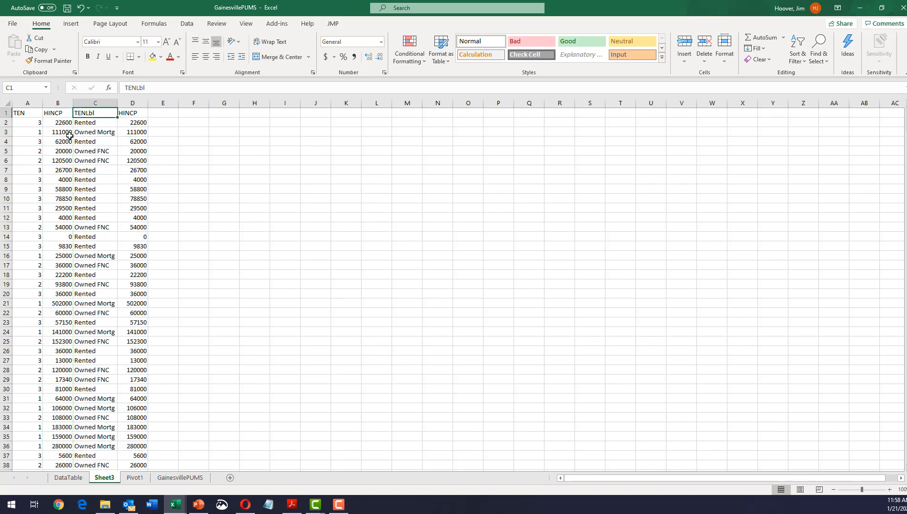
Sort the records by TEN from smallest to largest and check the ordered rows
click(33, 124)
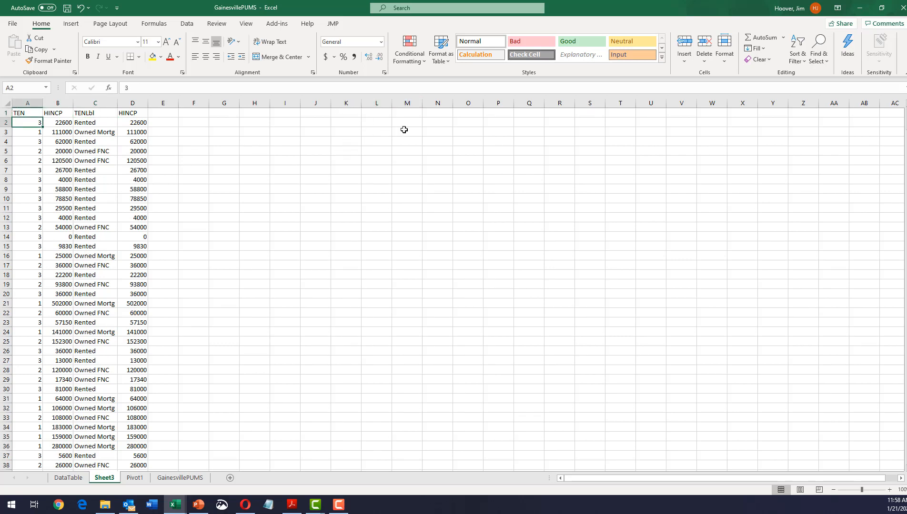
click(802, 59)
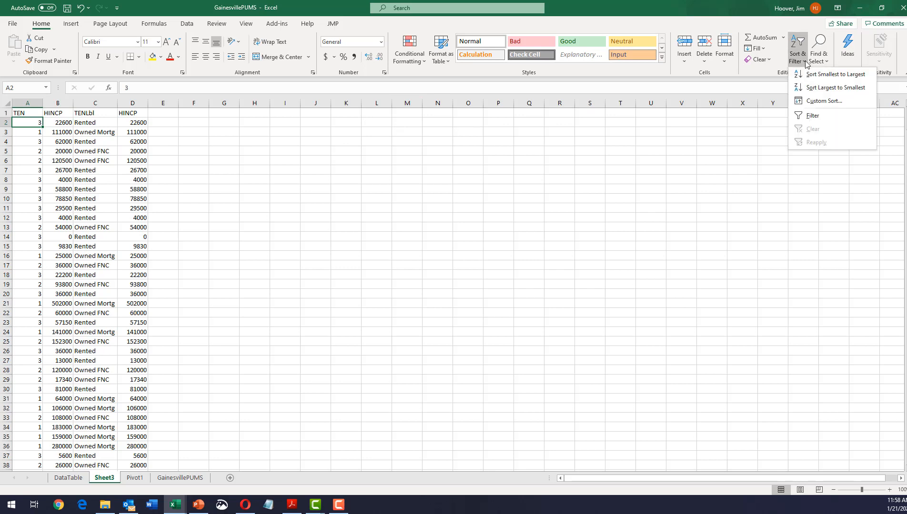
click(831, 74)
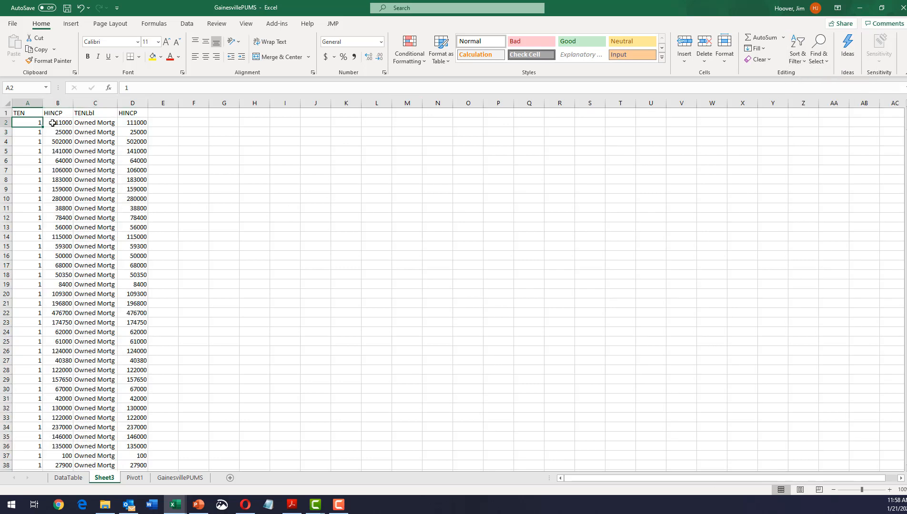
scroll(19, 352, down, 7)
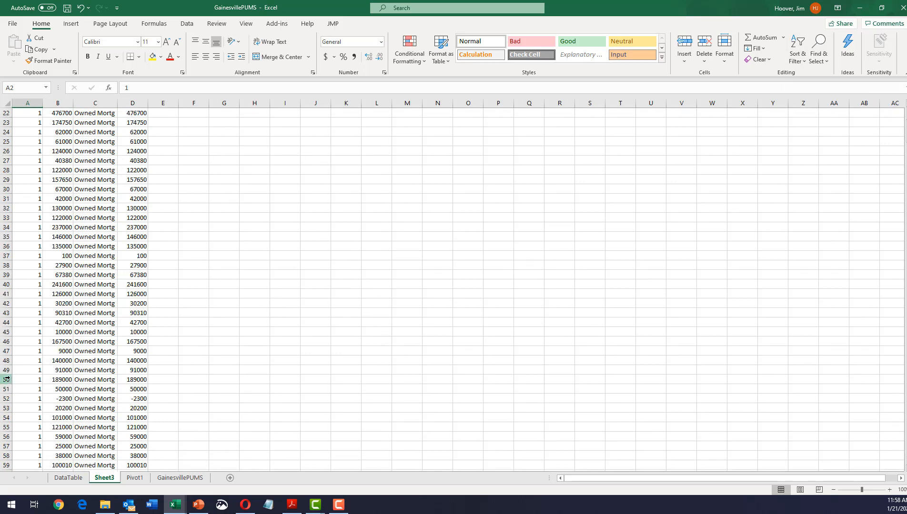
scroll(21, 352, up, 7)
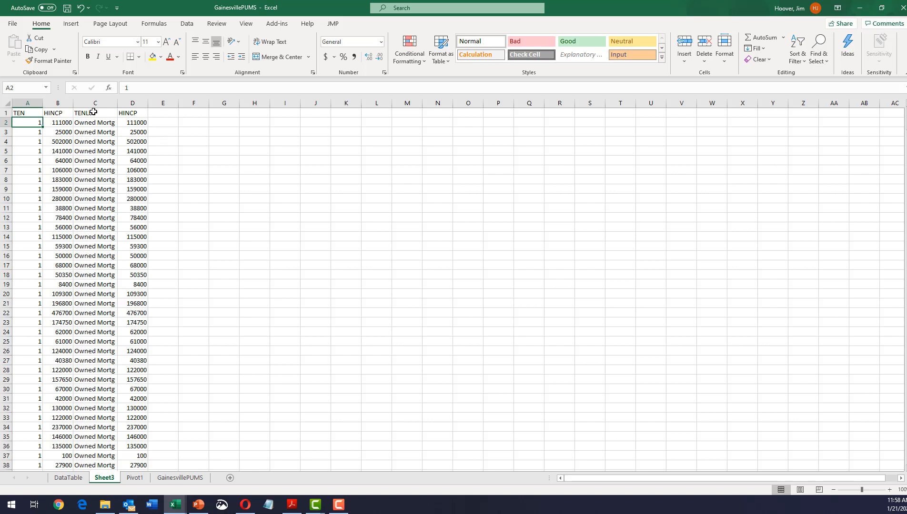
Insert a Box and Whisker chart from the TENLbl and HINCP data in C1:D576
drag(93, 111, 122, 432)
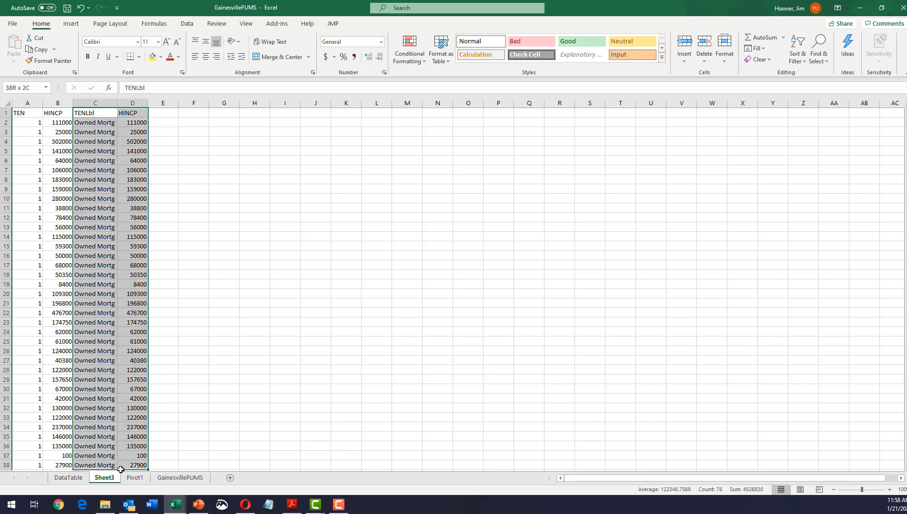
drag(121, 469, 121, 493)
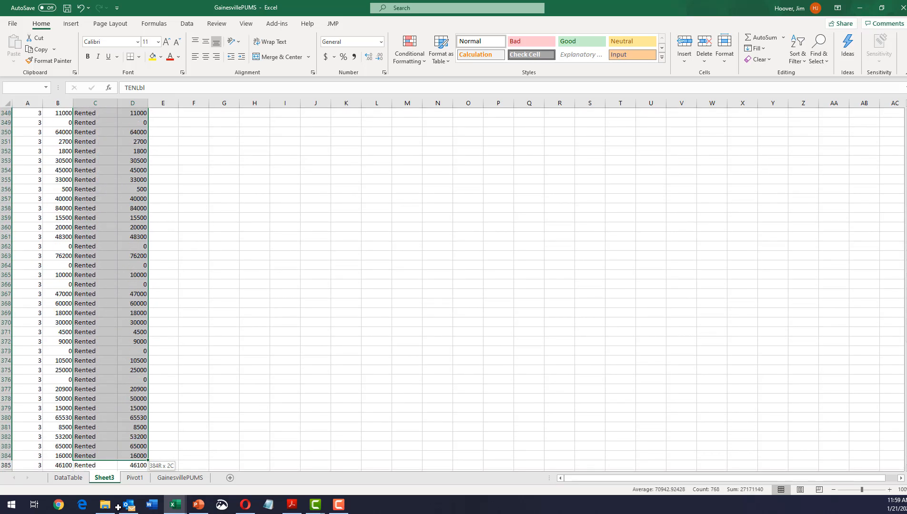
drag(119, 488, 118, 432)
drag(133, 472, 139, 445)
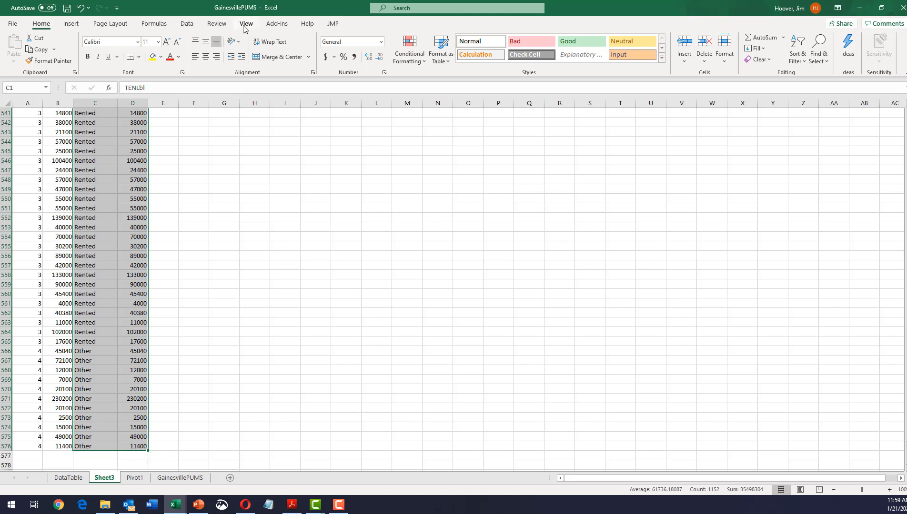
click(71, 24)
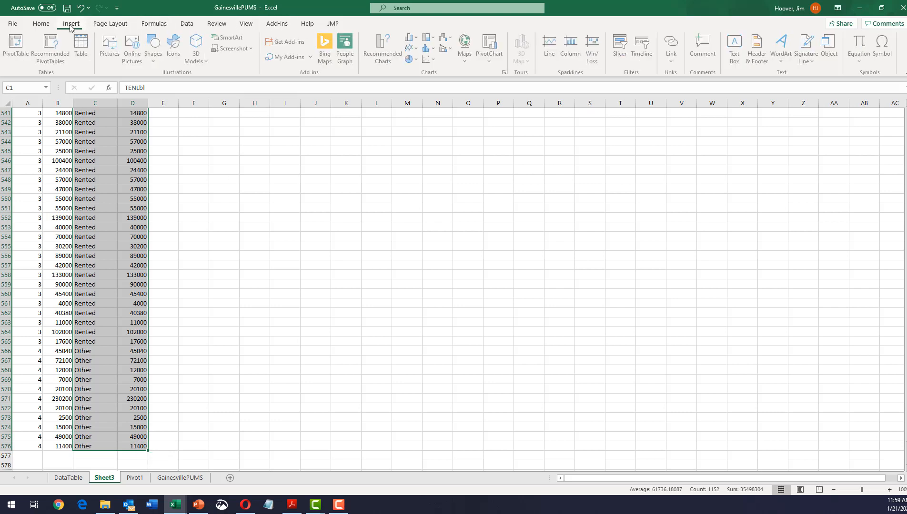
click(435, 48)
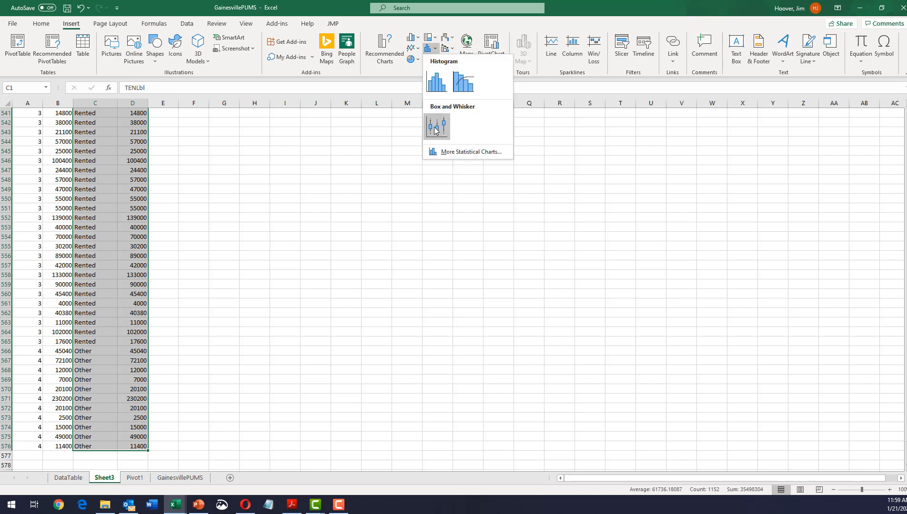
click(435, 128)
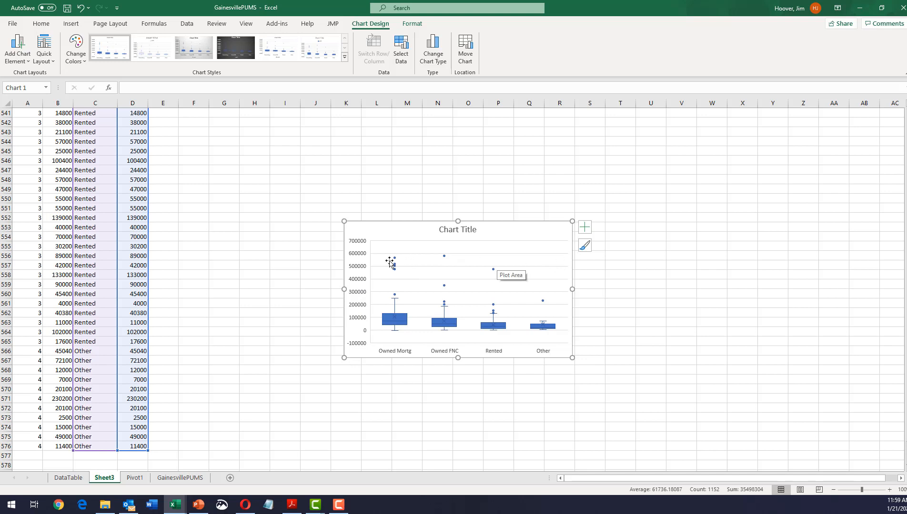
Format the HINCP values in column D with comma separators and no decimal places
scroll(173, 163, up, 7)
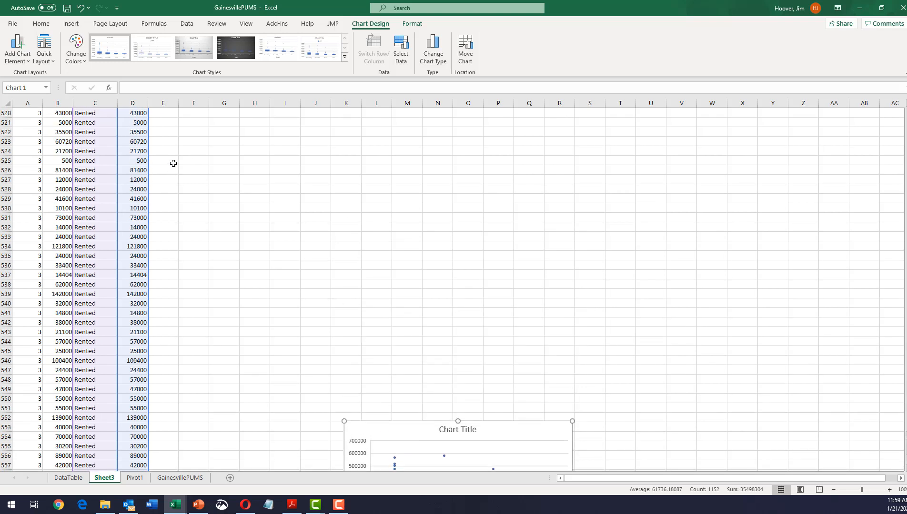
scroll(188, 167, down, 6)
scroll(200, 163, up, 11)
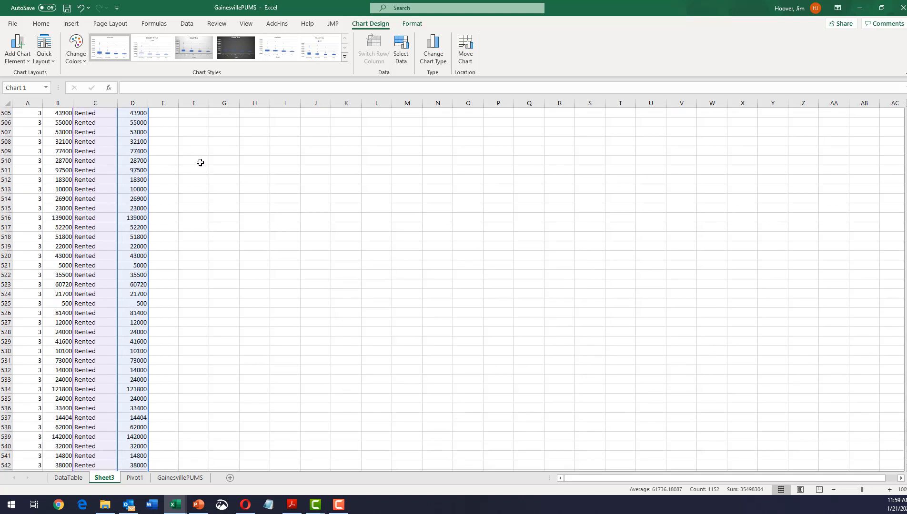
scroll(200, 162, up, 2)
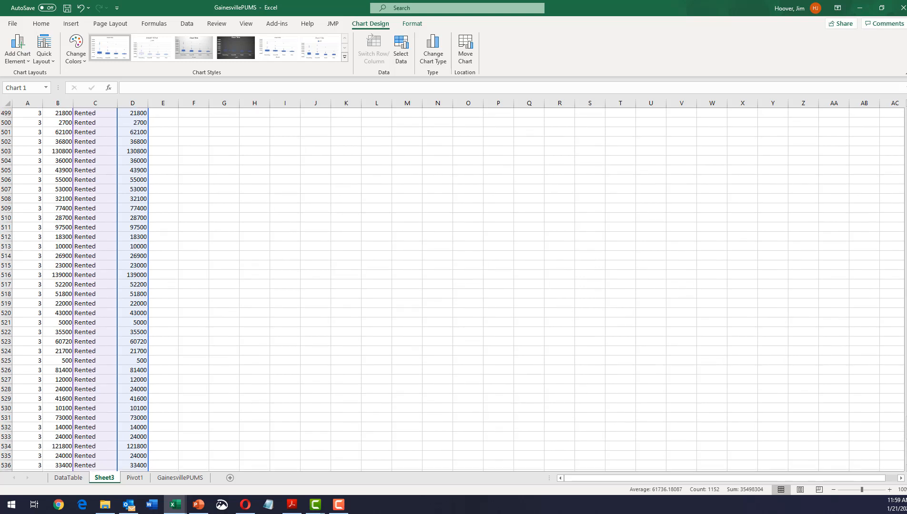
drag(906, 429, 759, 85)
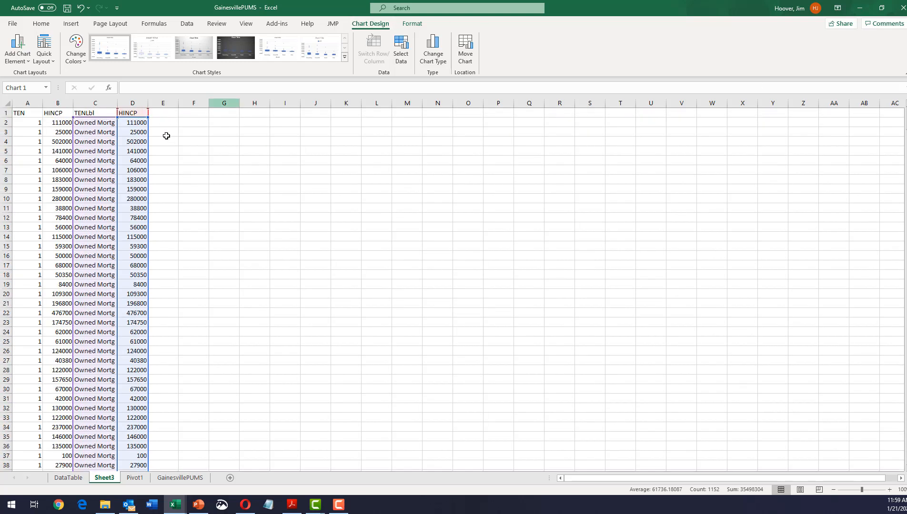
click(125, 102)
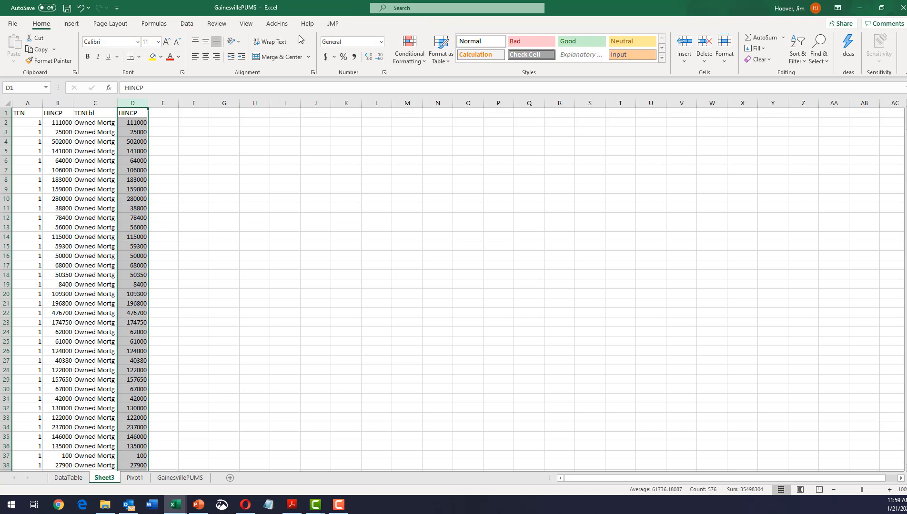
click(354, 57)
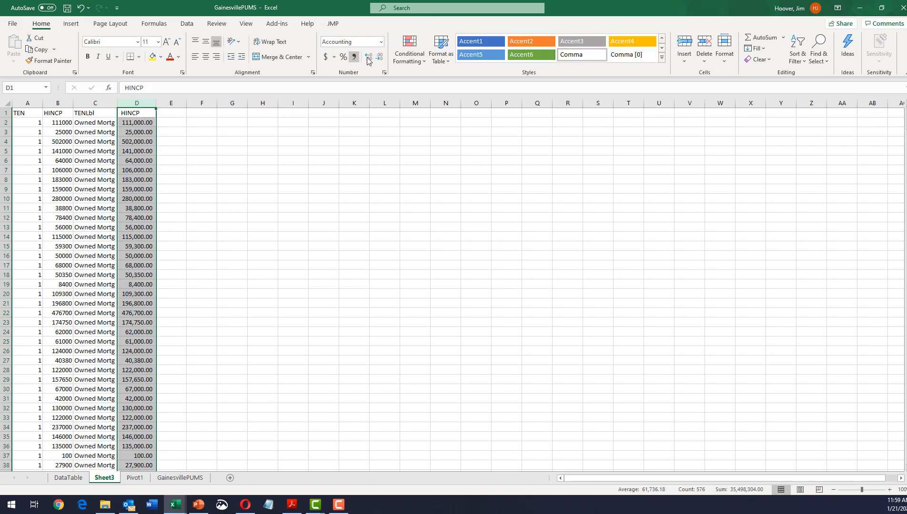
click(379, 58)
click(379, 57)
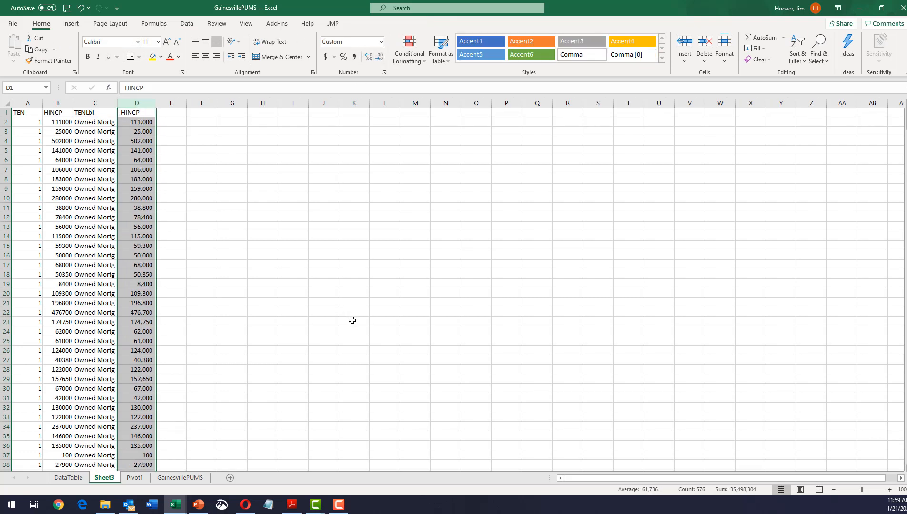
Move the box and whisker chart from beside the last data rows to cell F2 by cutting and pasting it
scroll(350, 318, down, 17)
scroll(352, 327, down, 8)
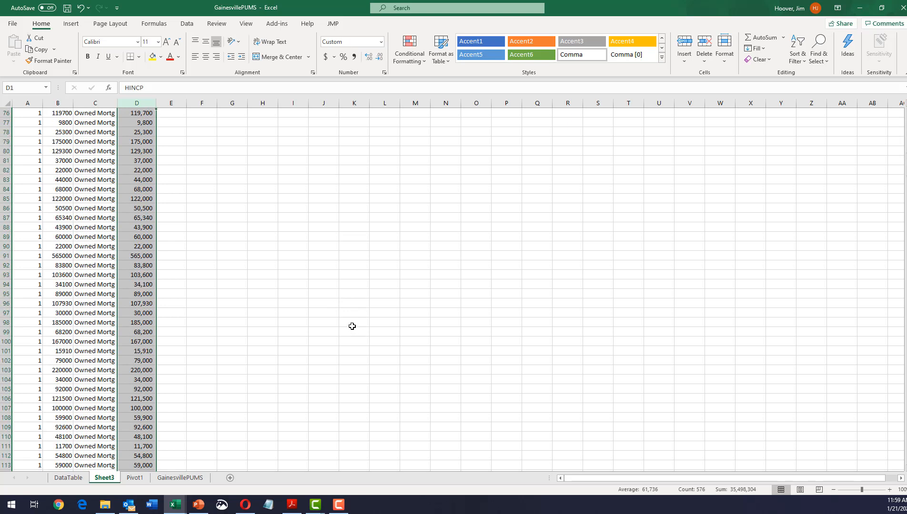
scroll(654, 369, down, 20)
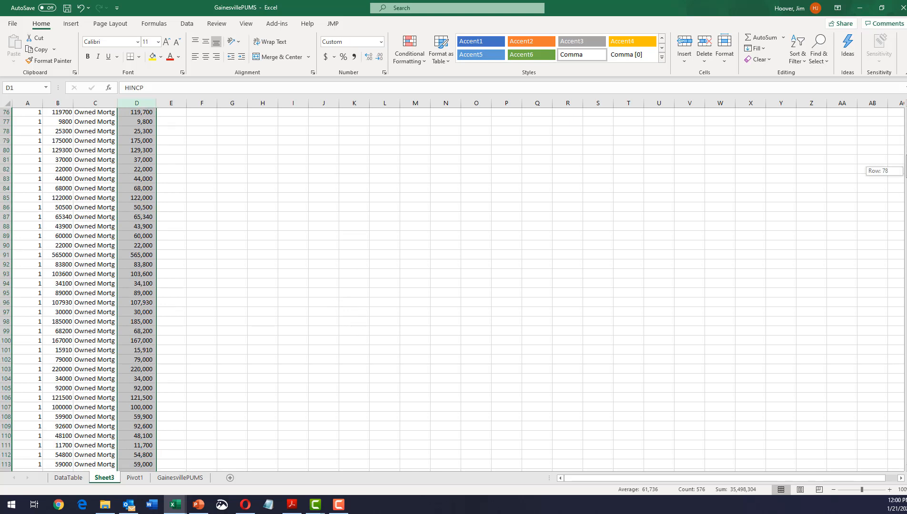
click(402, 242)
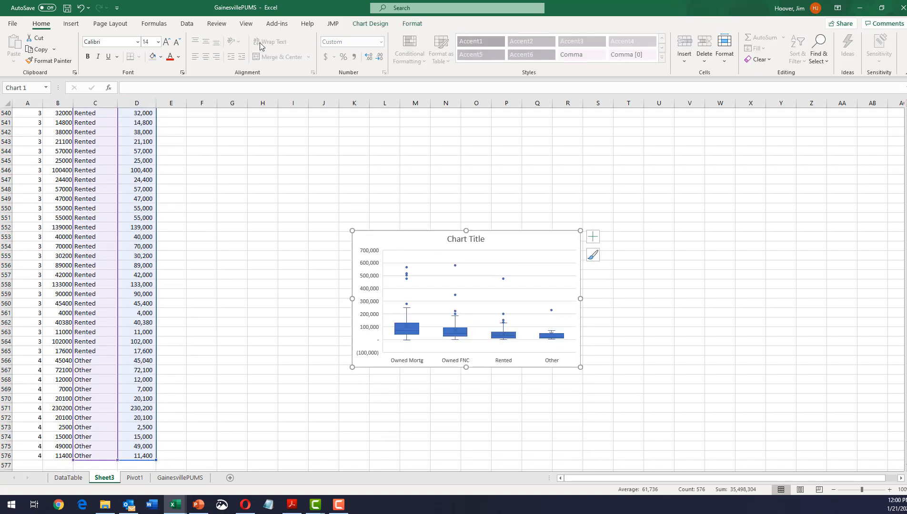
click(40, 38)
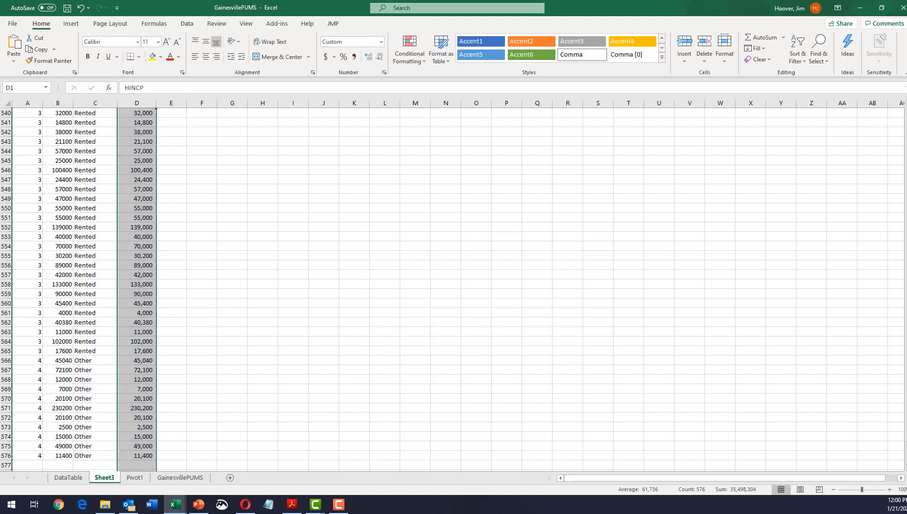
drag(905, 455, 901, 112)
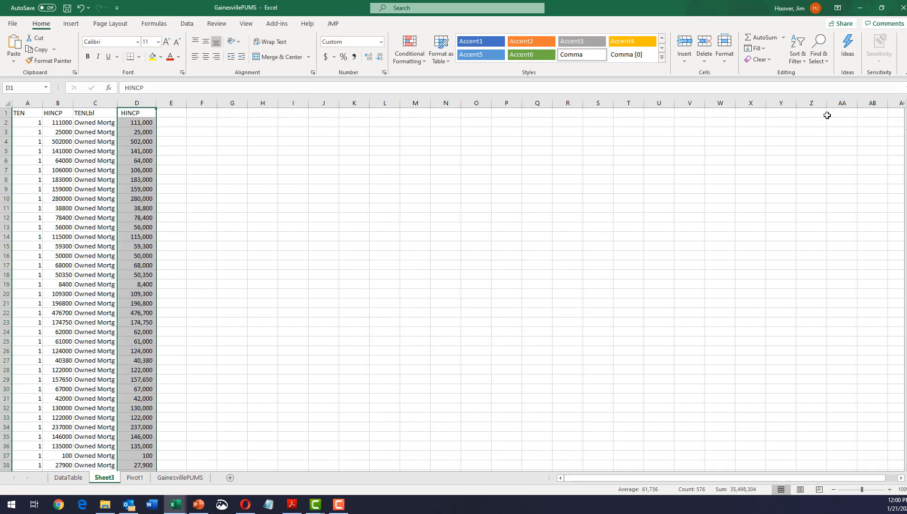
click(194, 125)
click(14, 45)
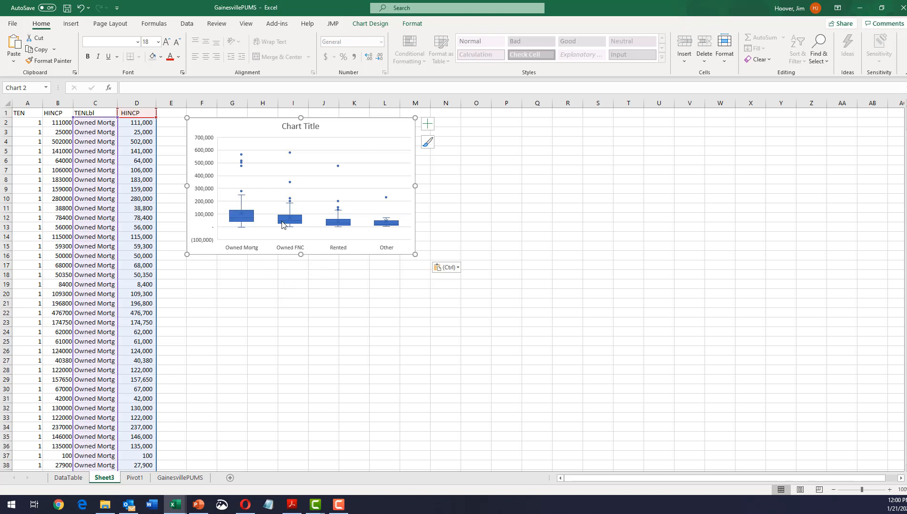
Enlarge the chart to span about F2 to N21 and recolor it with the gray monochromatic palette
drag(415, 255, 454, 307)
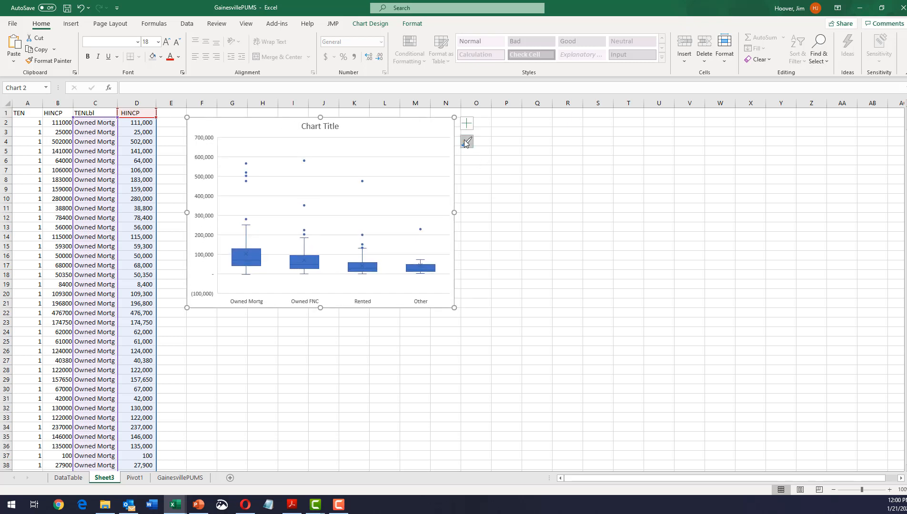
click(465, 143)
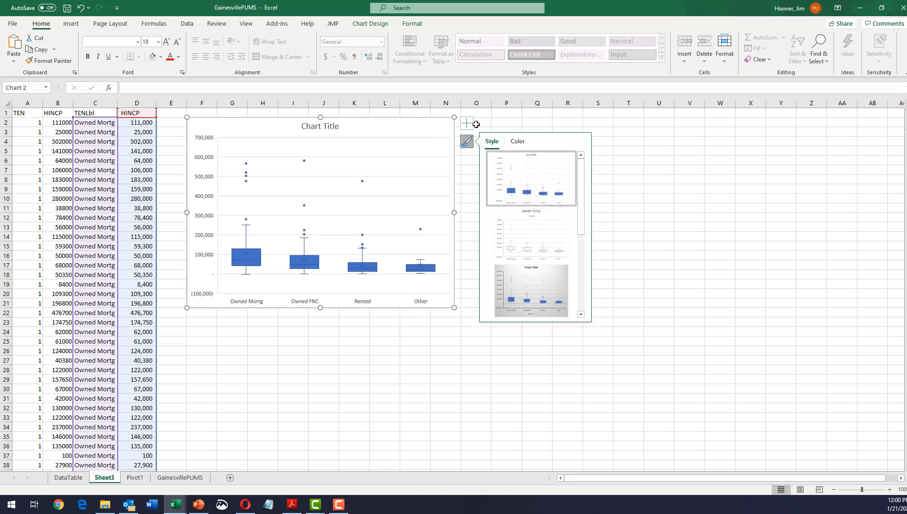
click(312, 263)
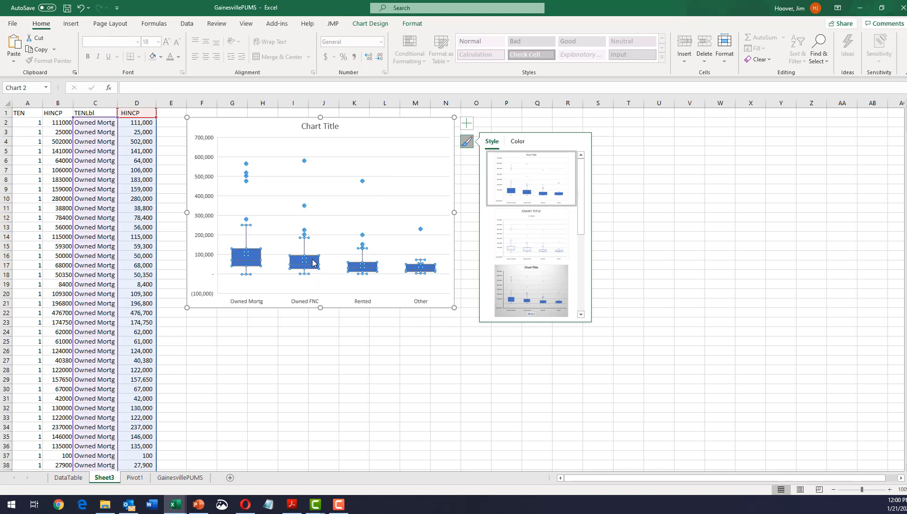
click(517, 141)
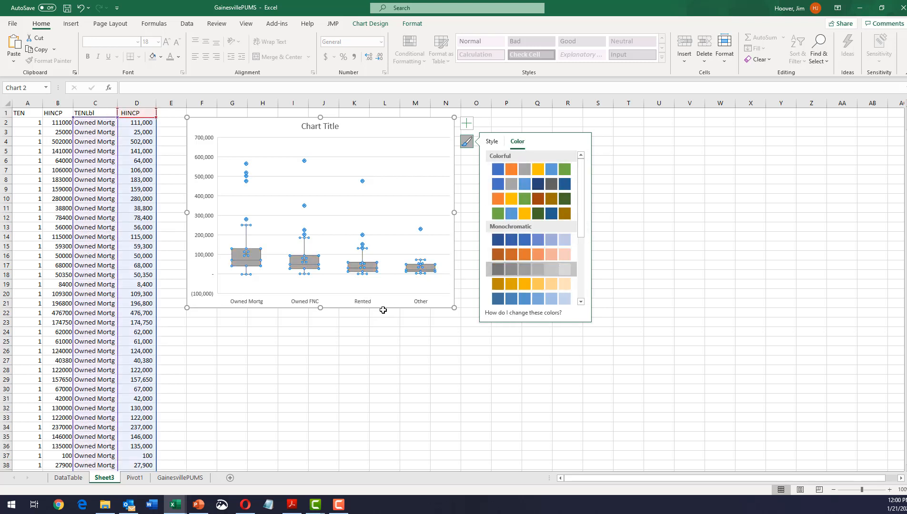
click(425, 342)
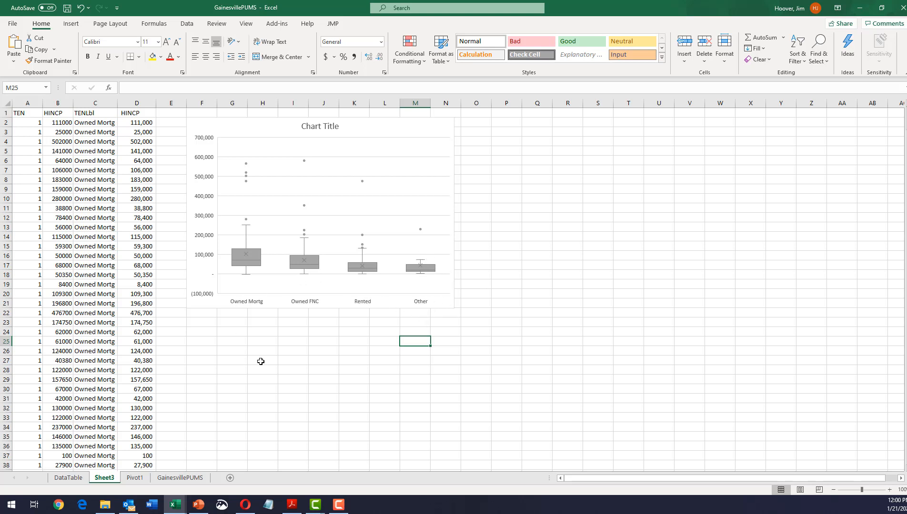
mouse_move(247, 220)
mouse_move(247, 185)
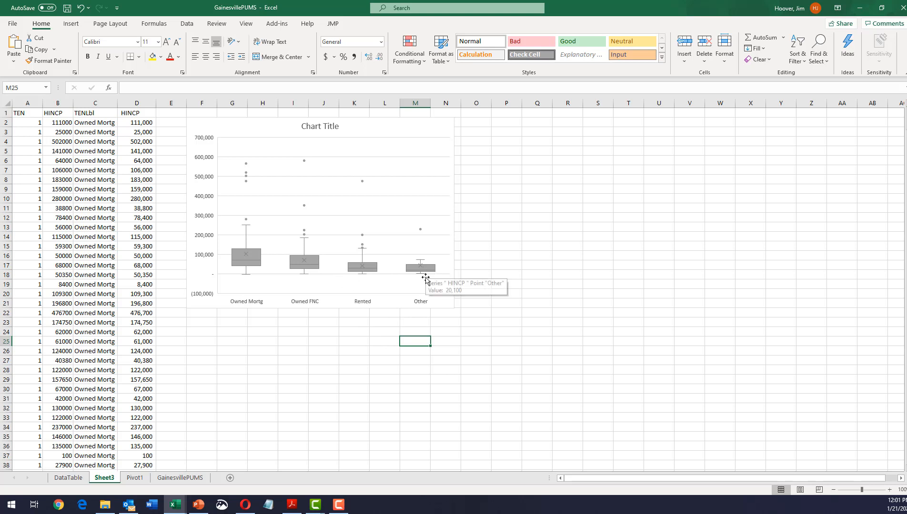
Replace the box and whisker chart's placeholder title with "Household Income by Home Ownership State"
click(307, 124)
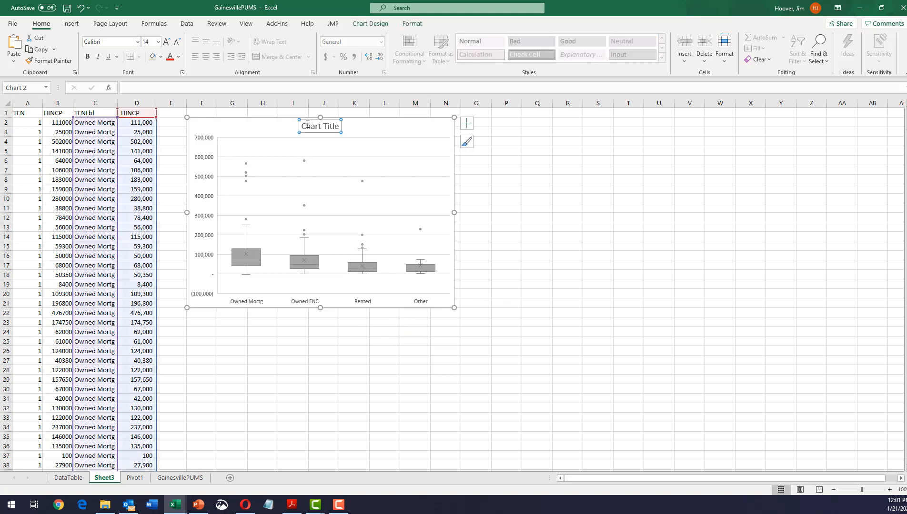
drag(303, 125, 345, 126)
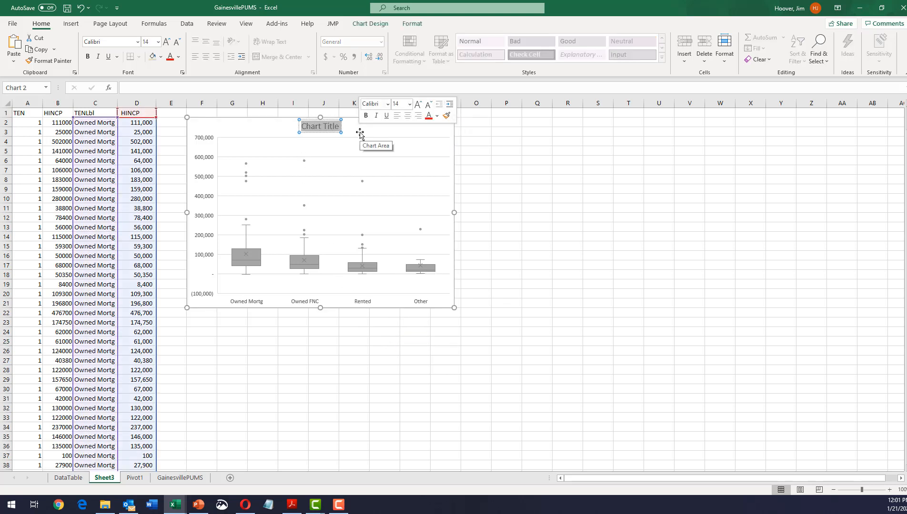
text(Hou)
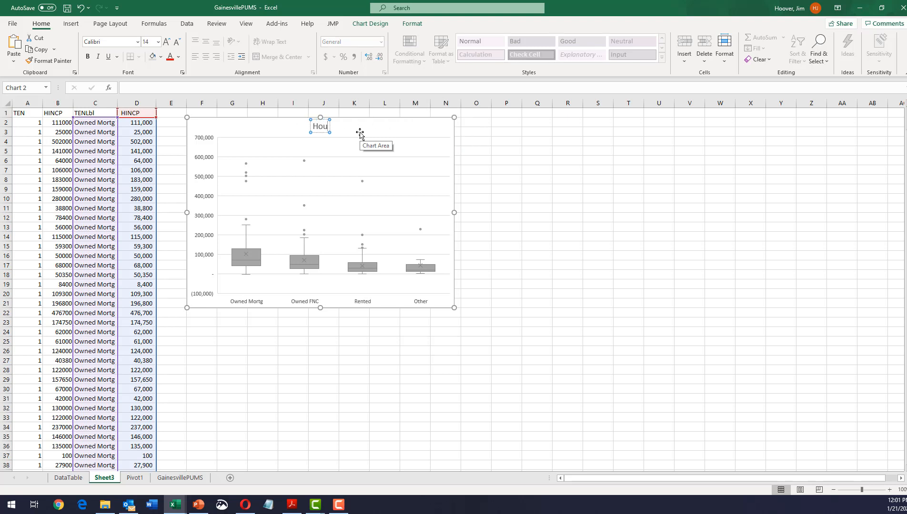
text(sehold Income)
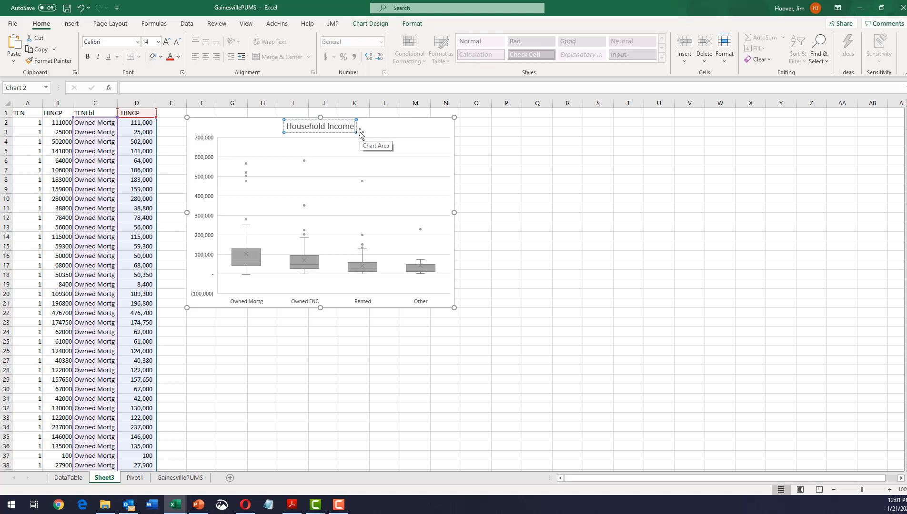
text( by)
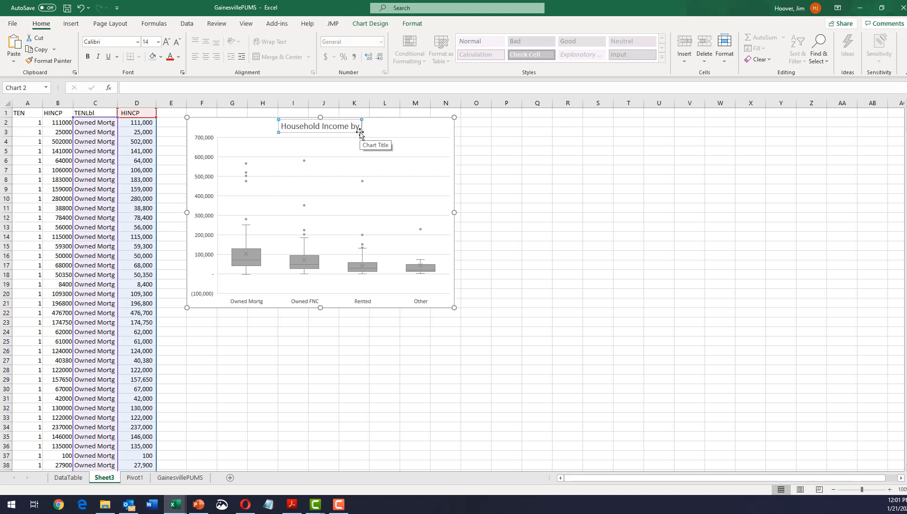
text( Home)
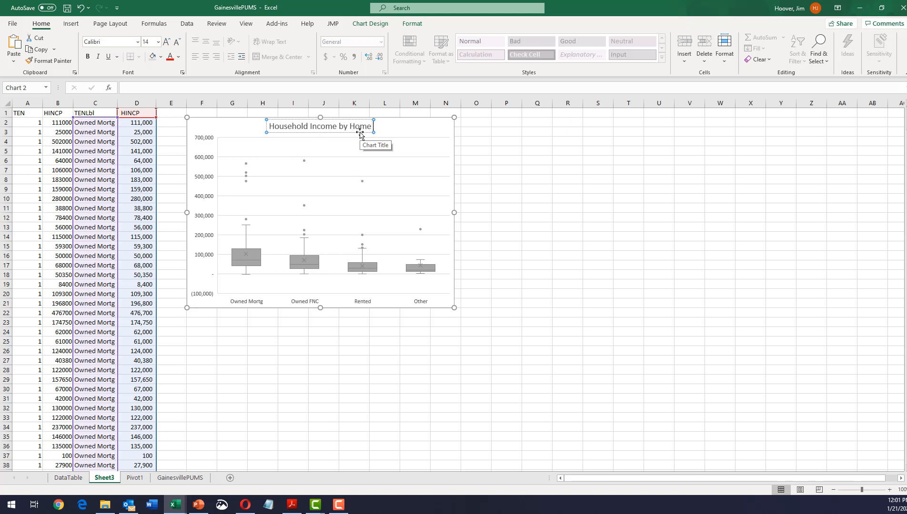
text( Ownership)
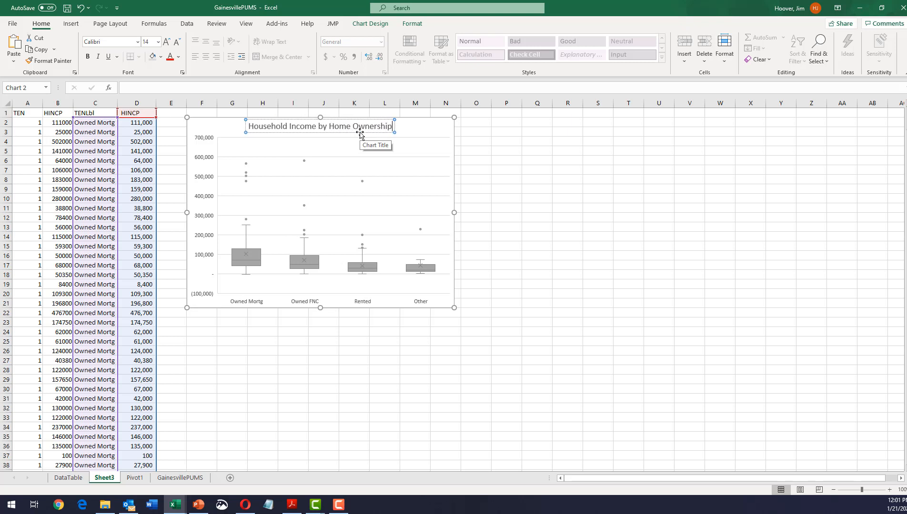
text( State)
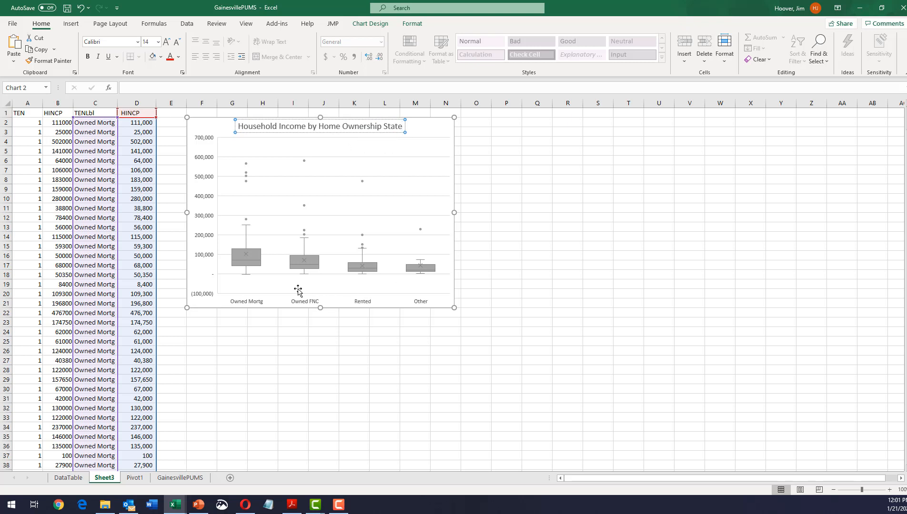
click(288, 343)
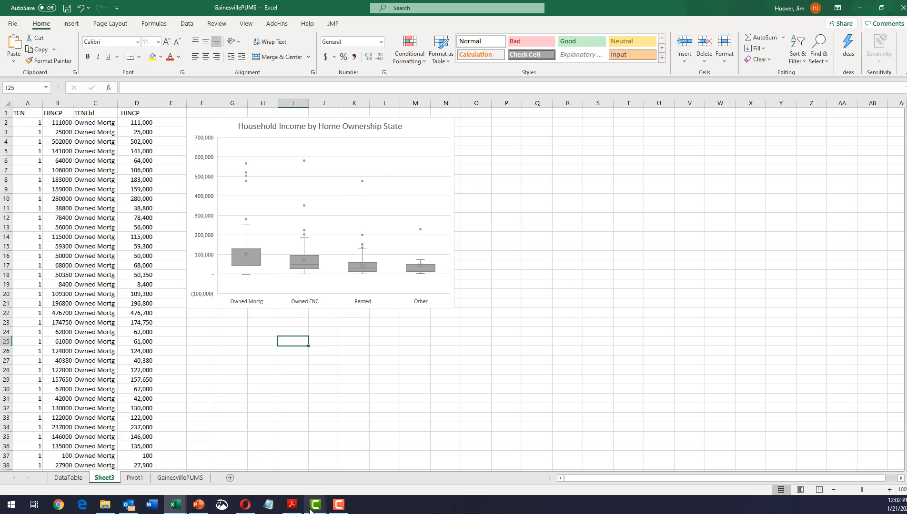
mouse_move(315, 504)
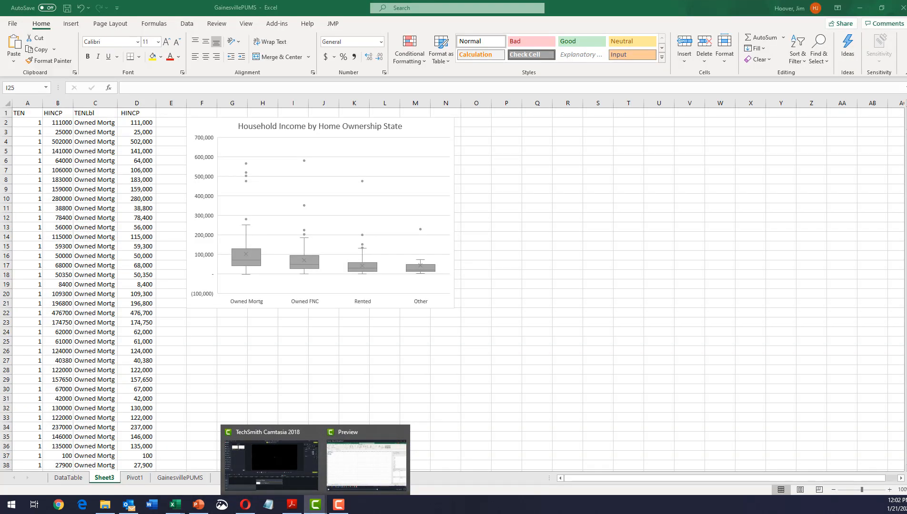